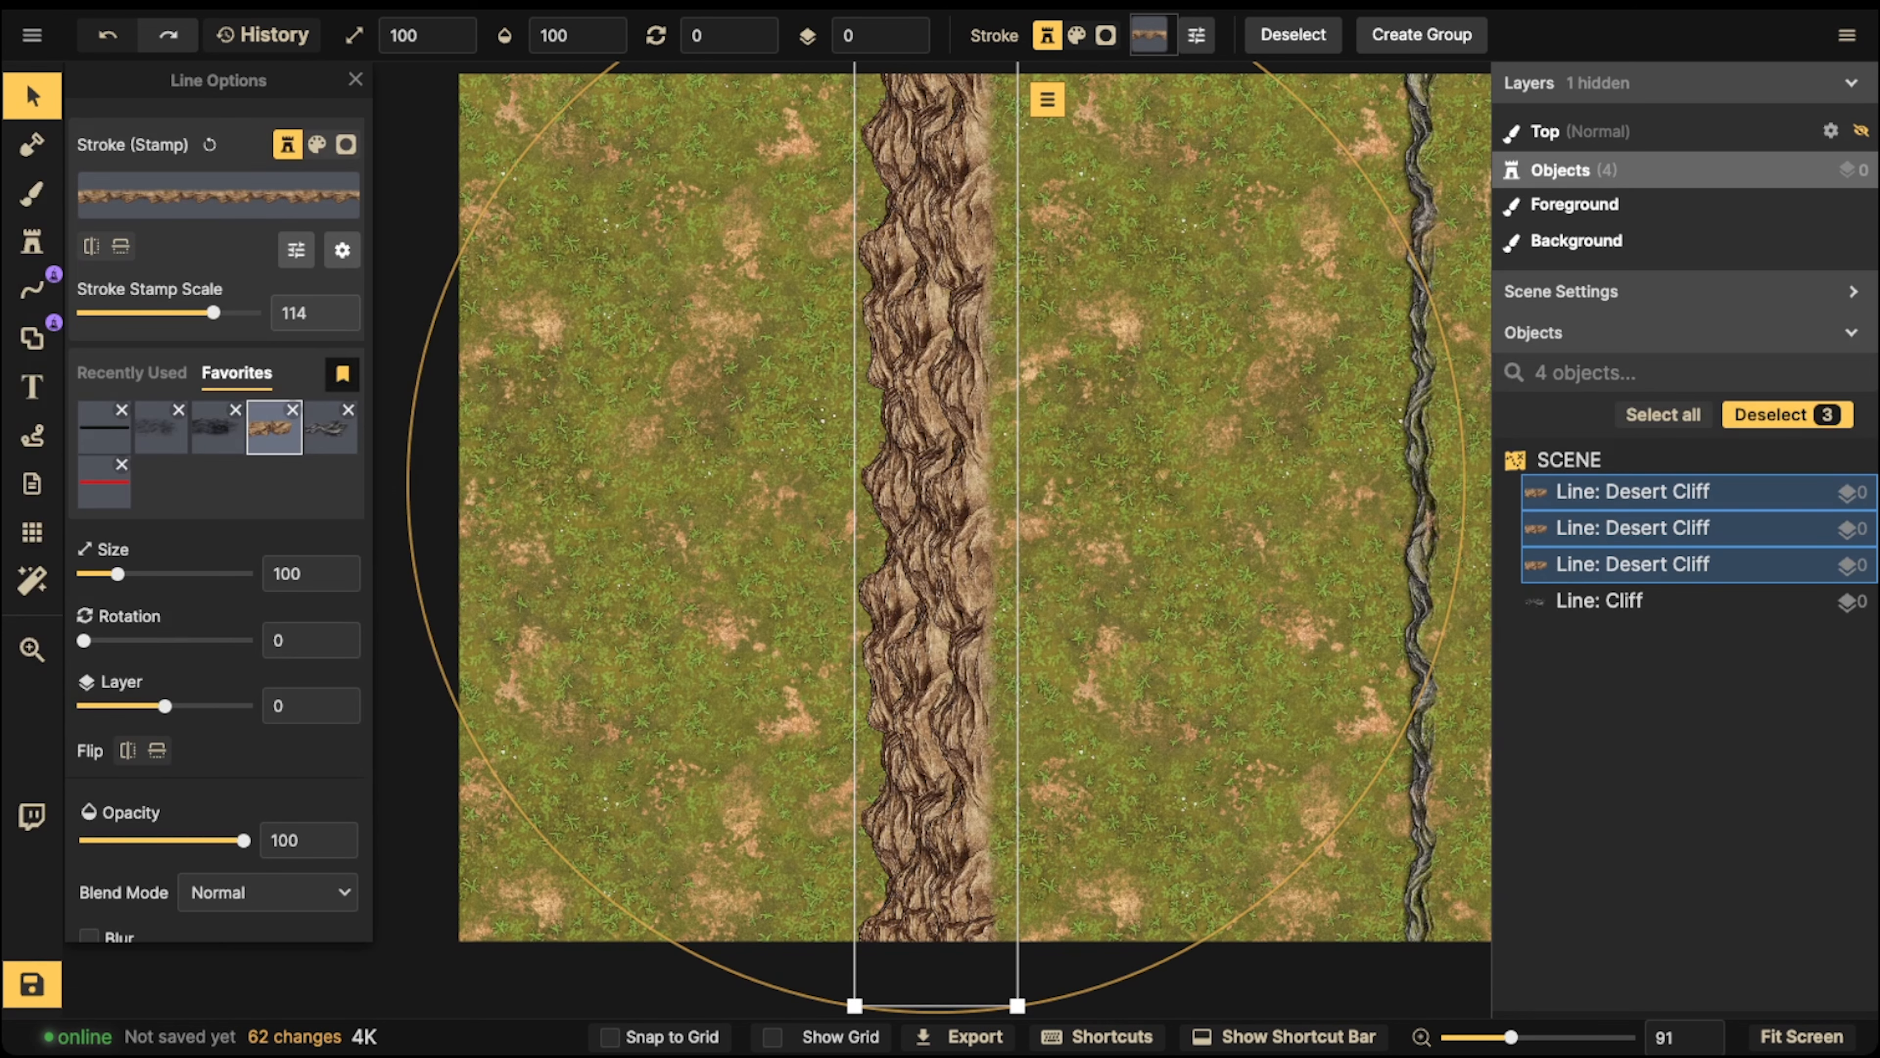
Select only the leftmost Desert Cliff line and nudge it slightly to the left
left_click(755, 519)
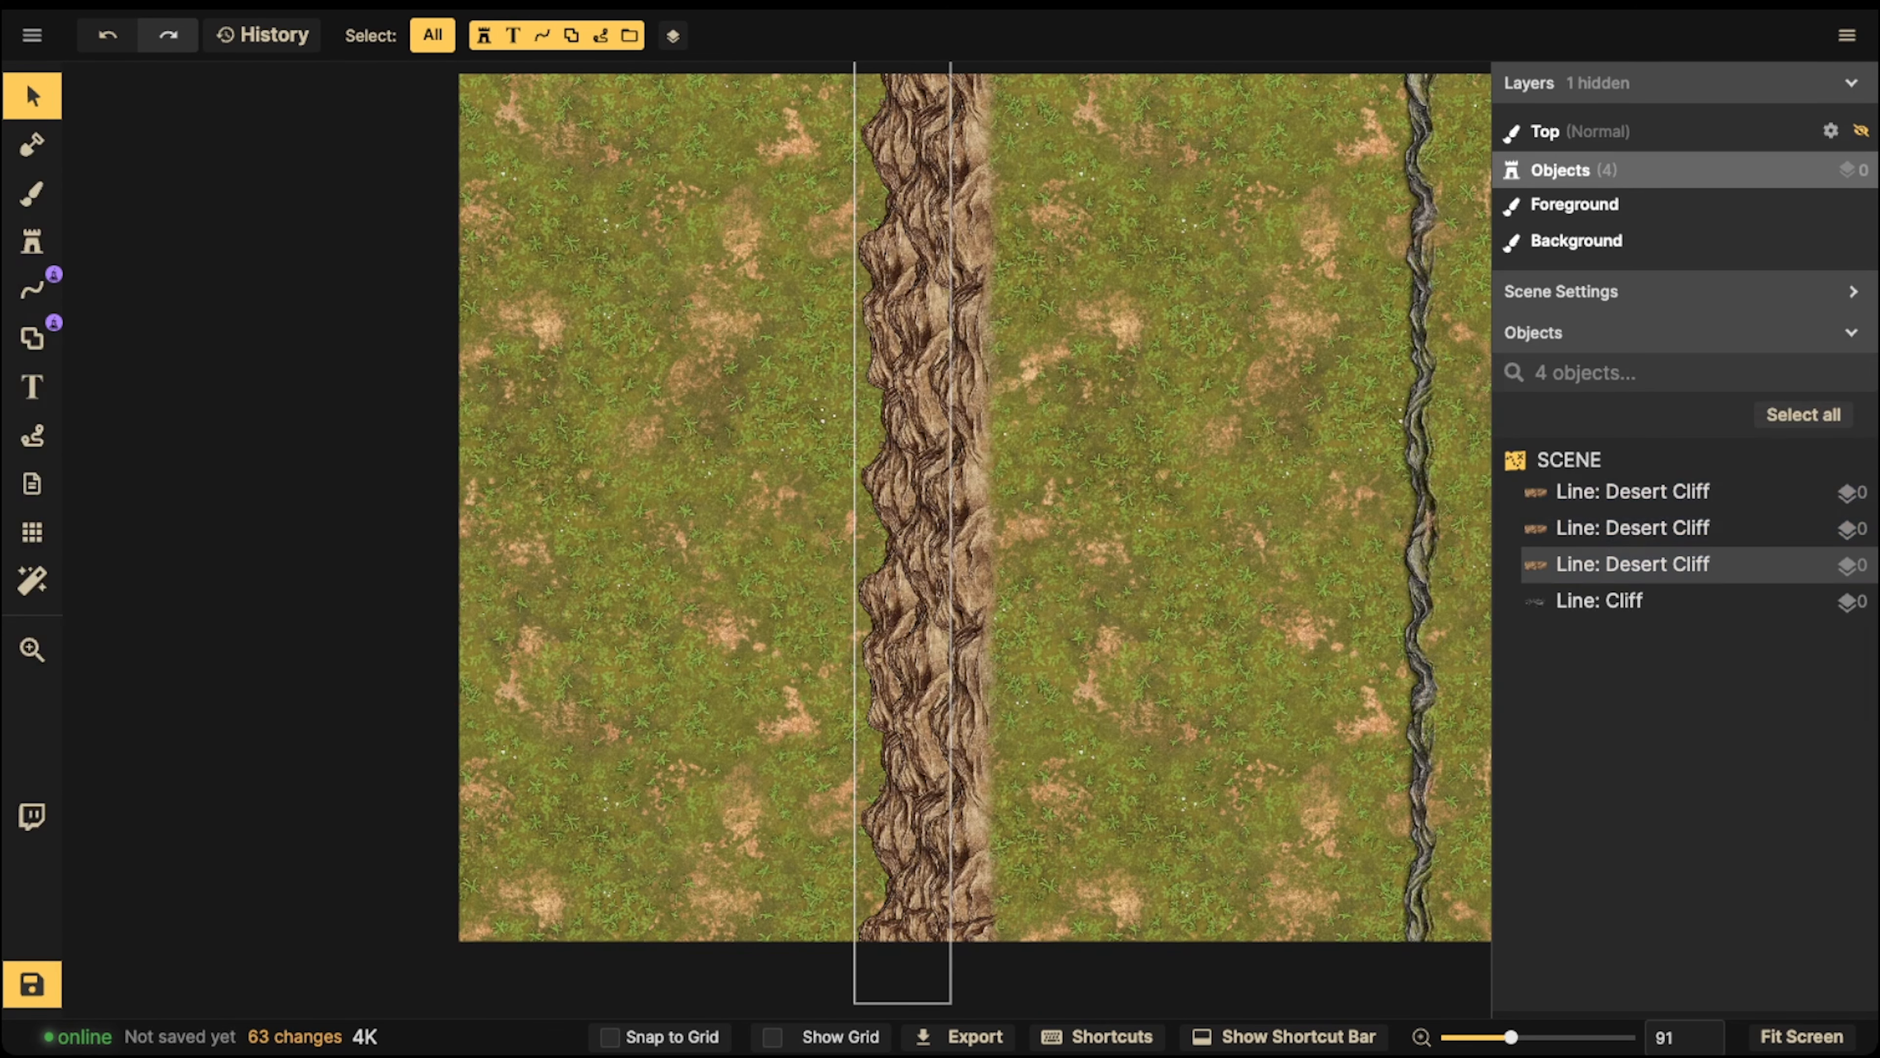
left_click(881, 518)
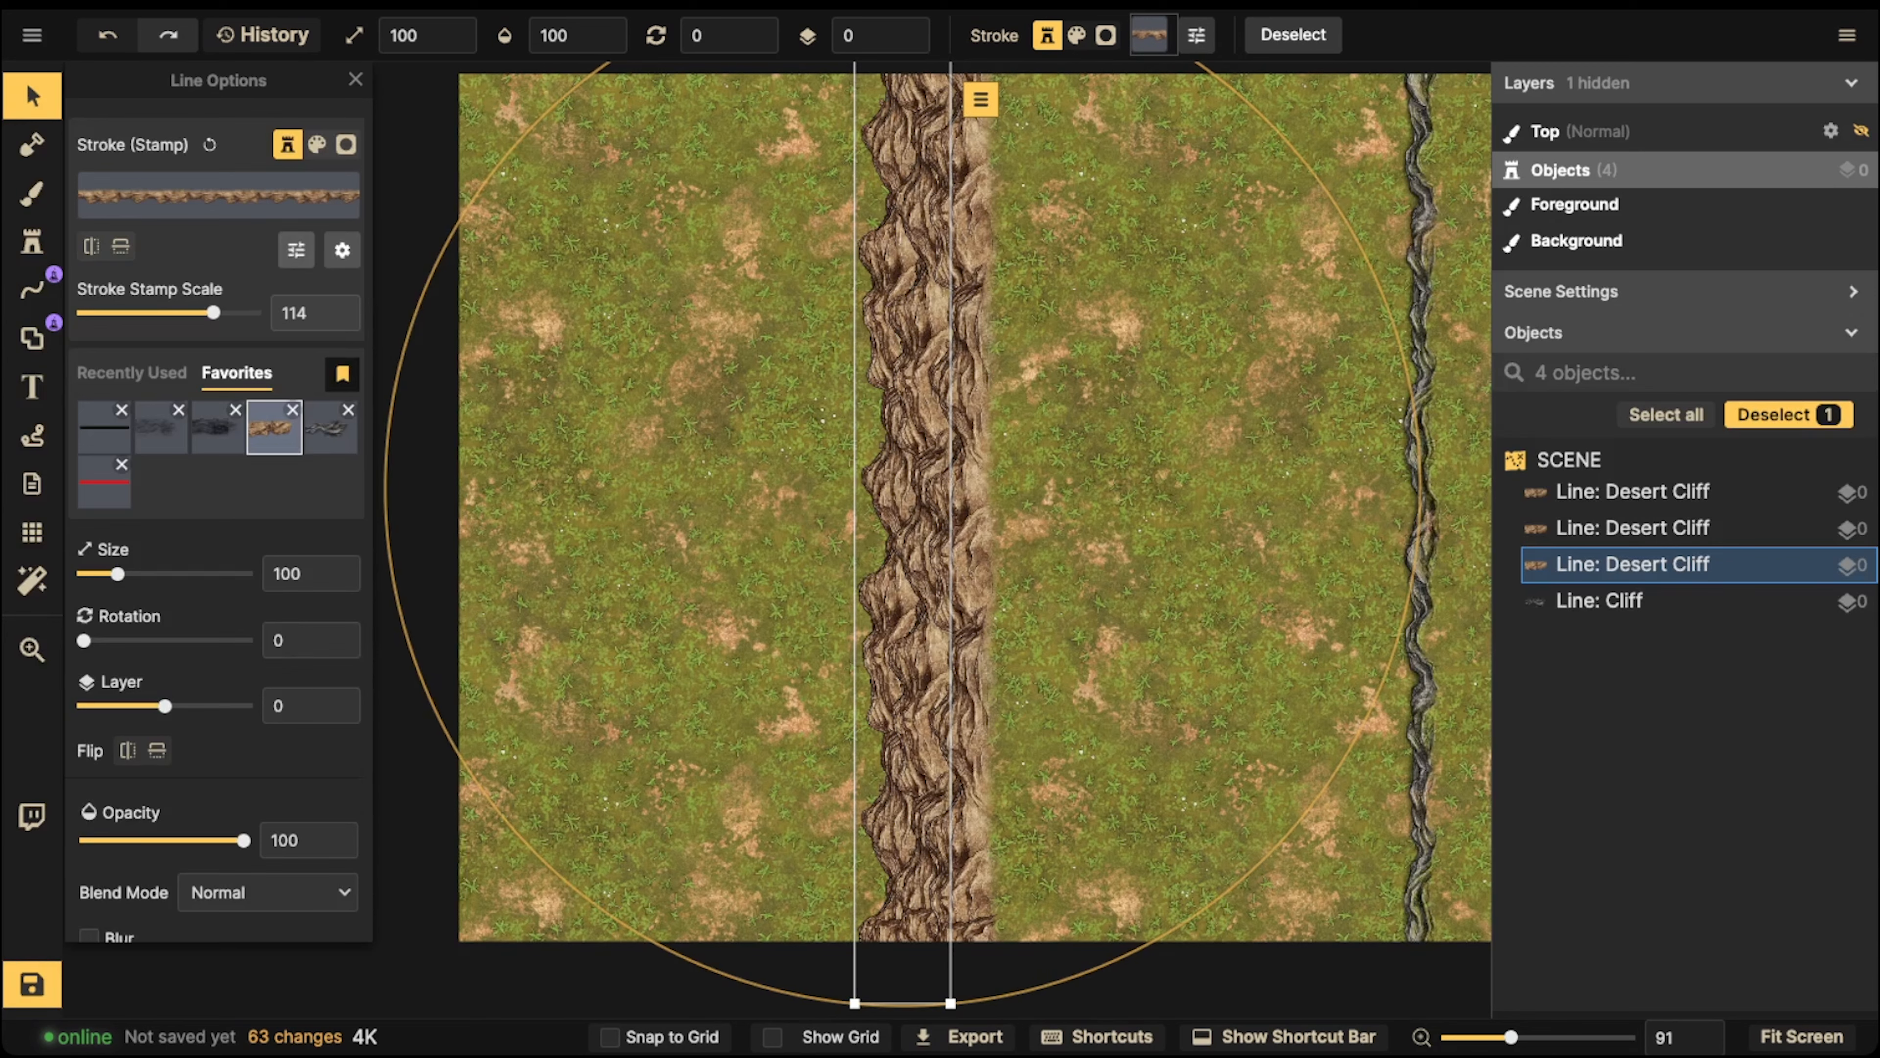
left_click(903, 519)
left_click(872, 518)
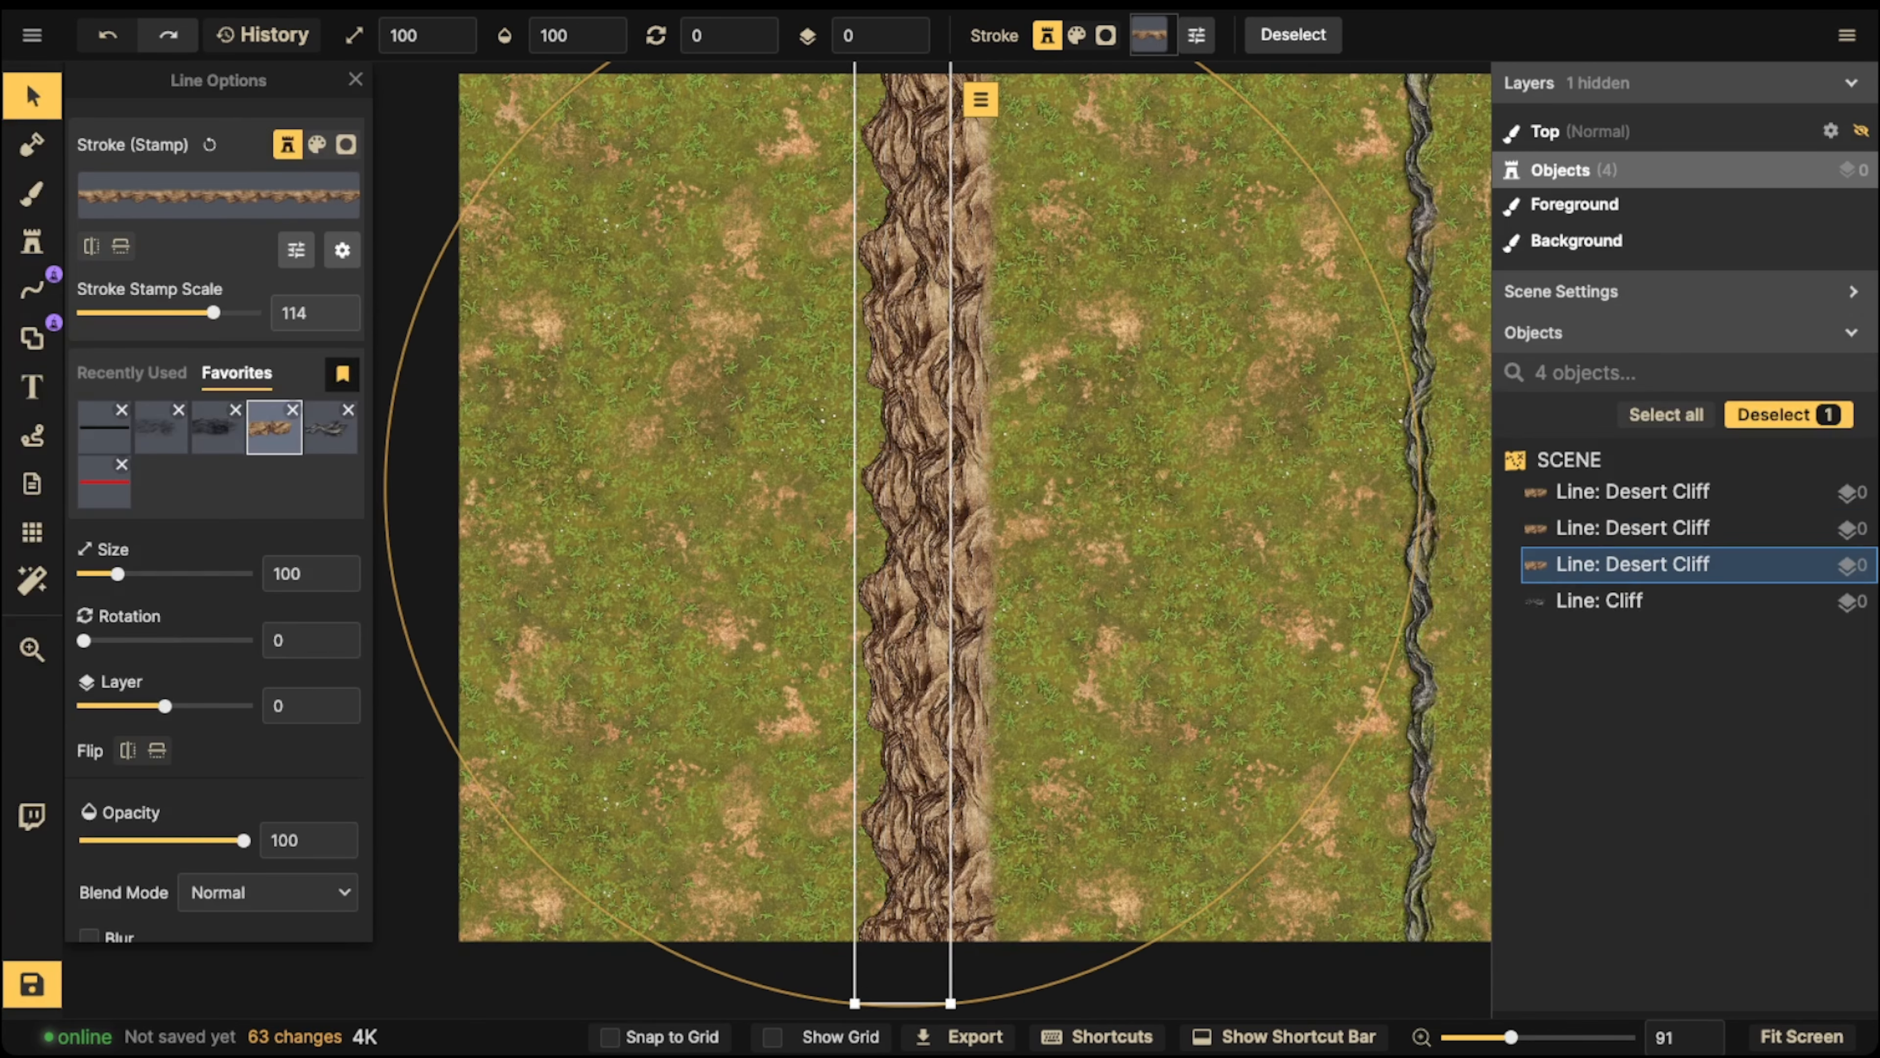
left_click_drag(872, 518, 866, 515)
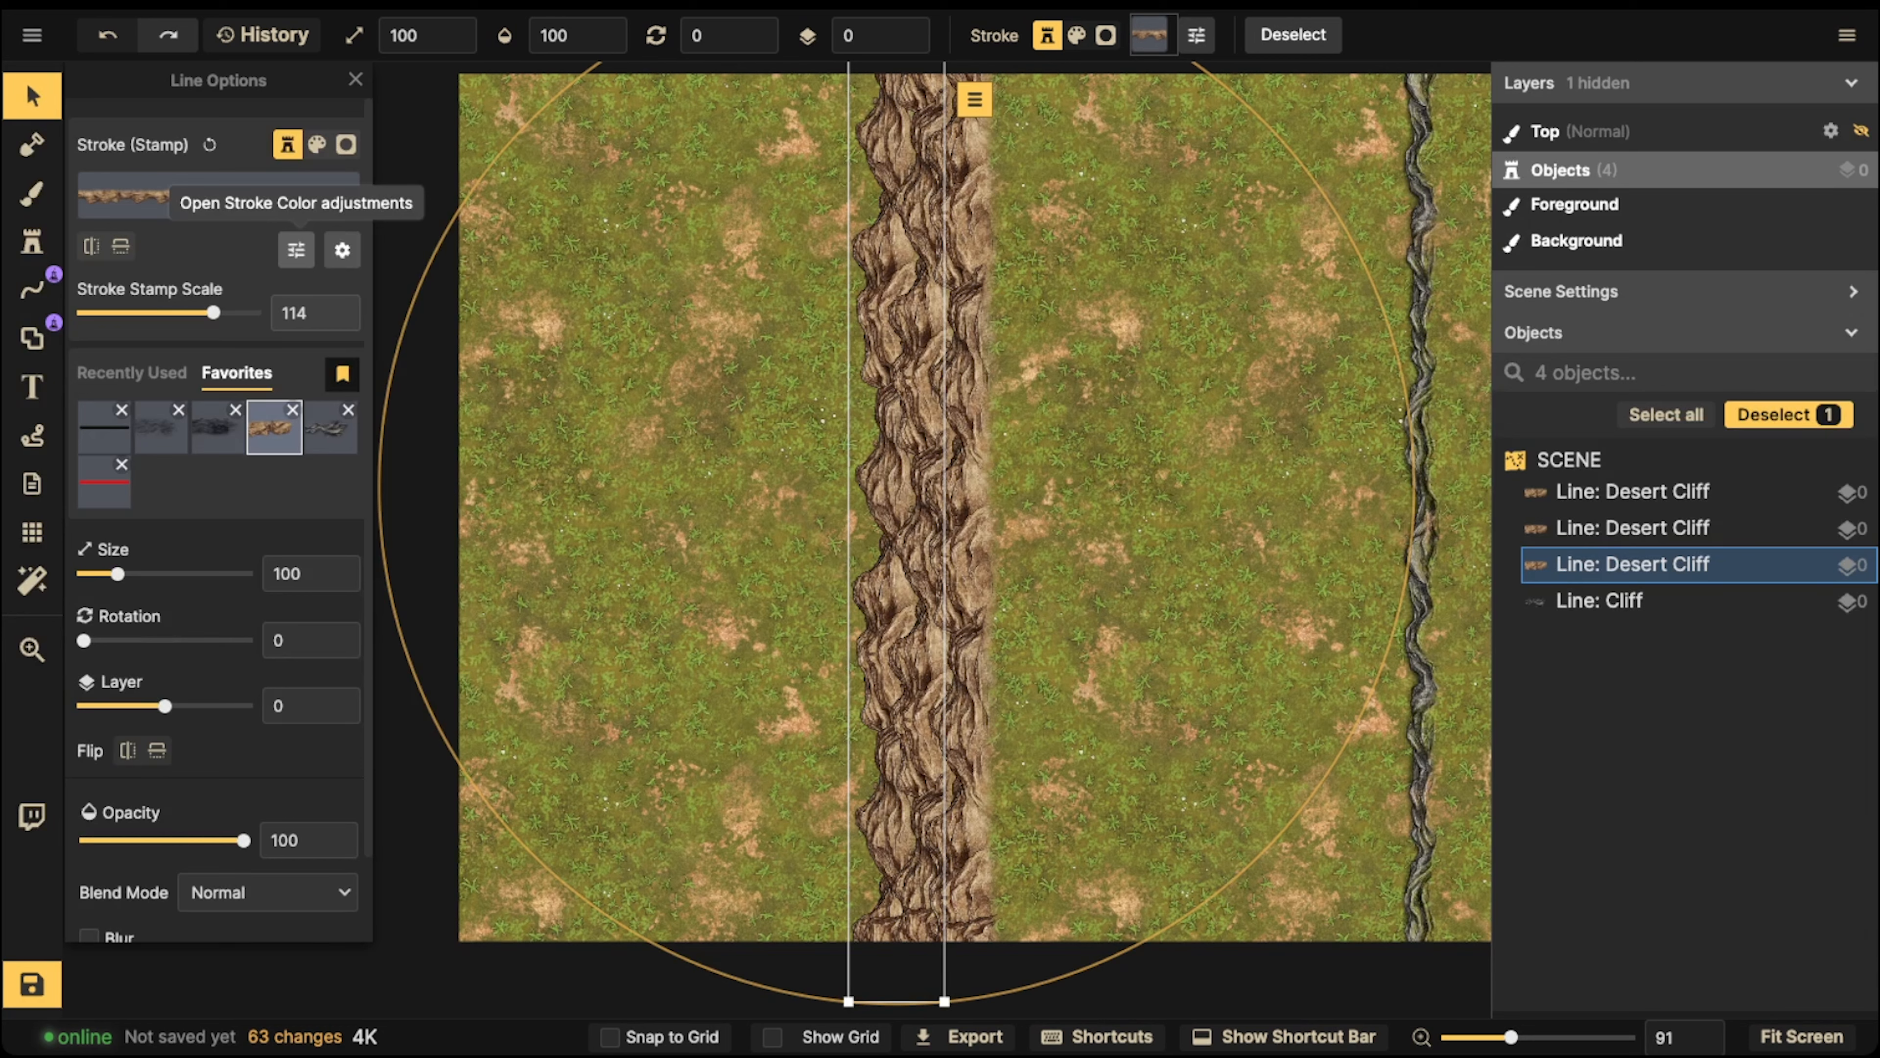
Darken the leftmost Desert Cliff line by setting its stroke brightness to 67
left_click(296, 250)
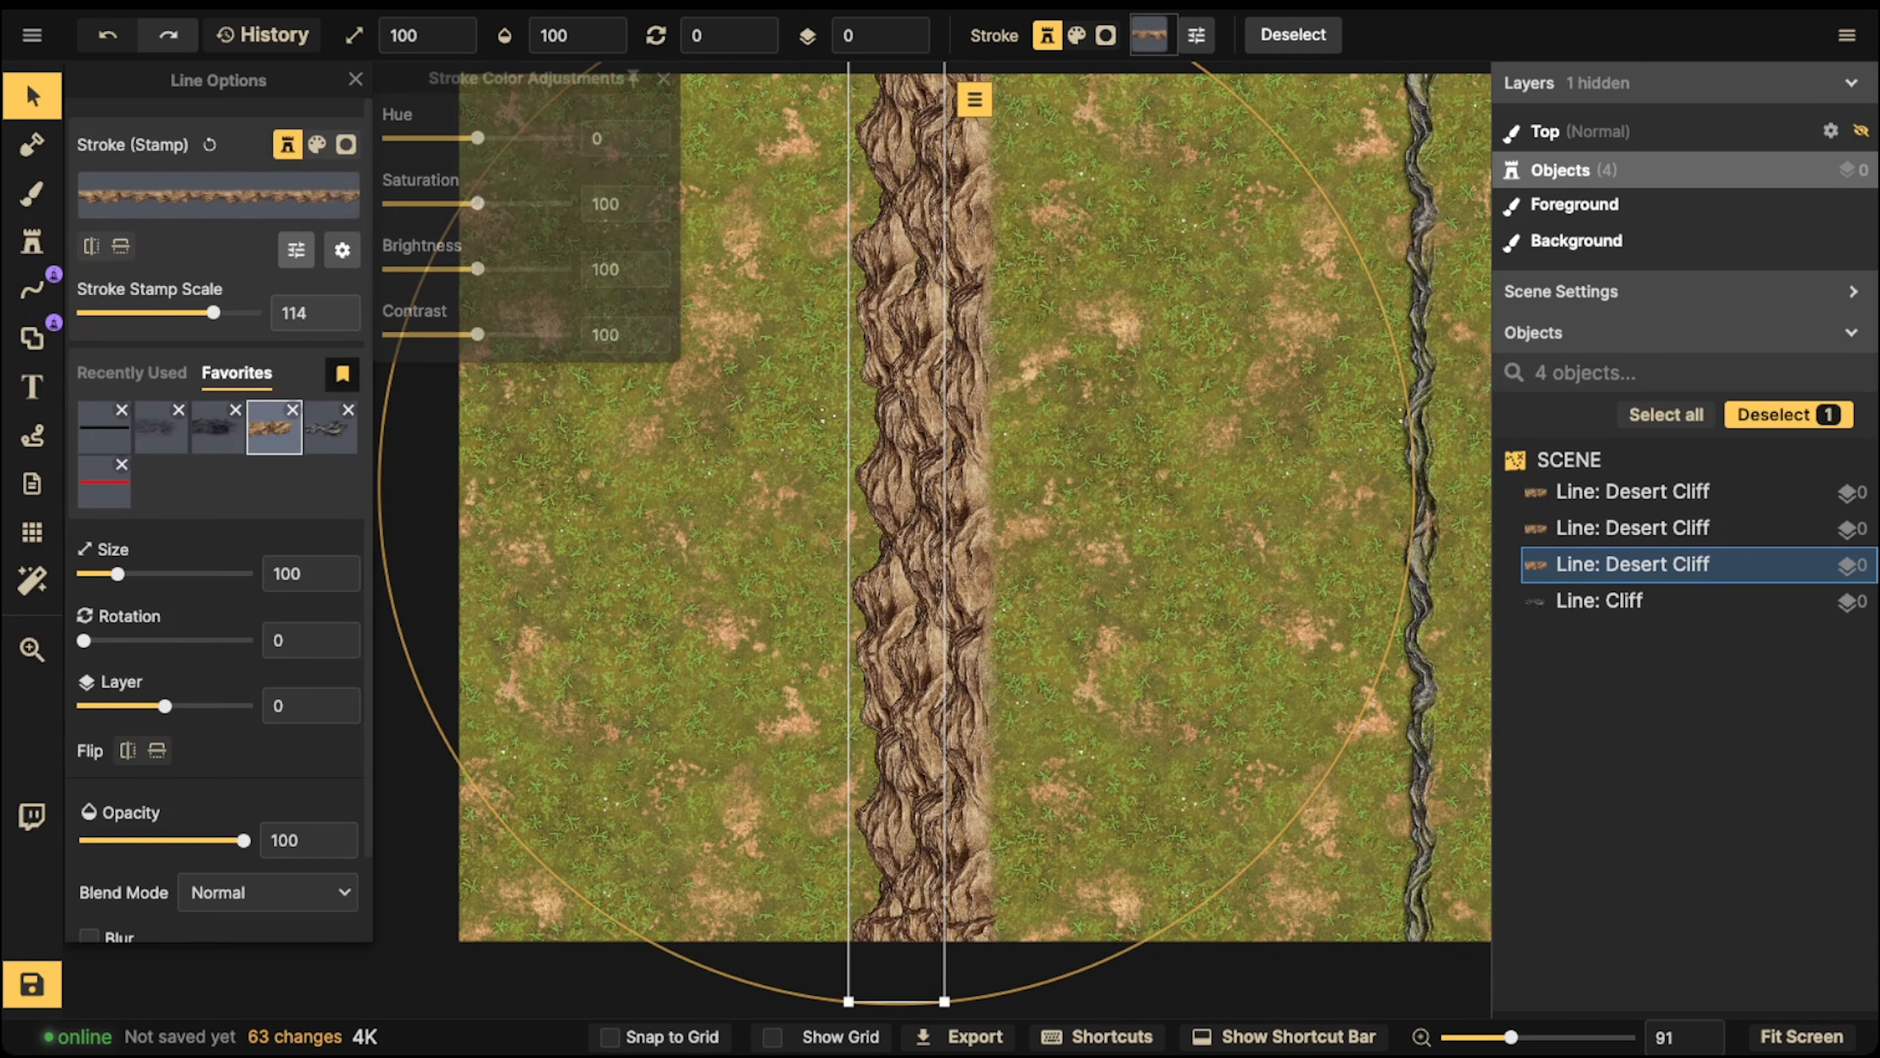
left_click_drag(477, 269, 448, 269)
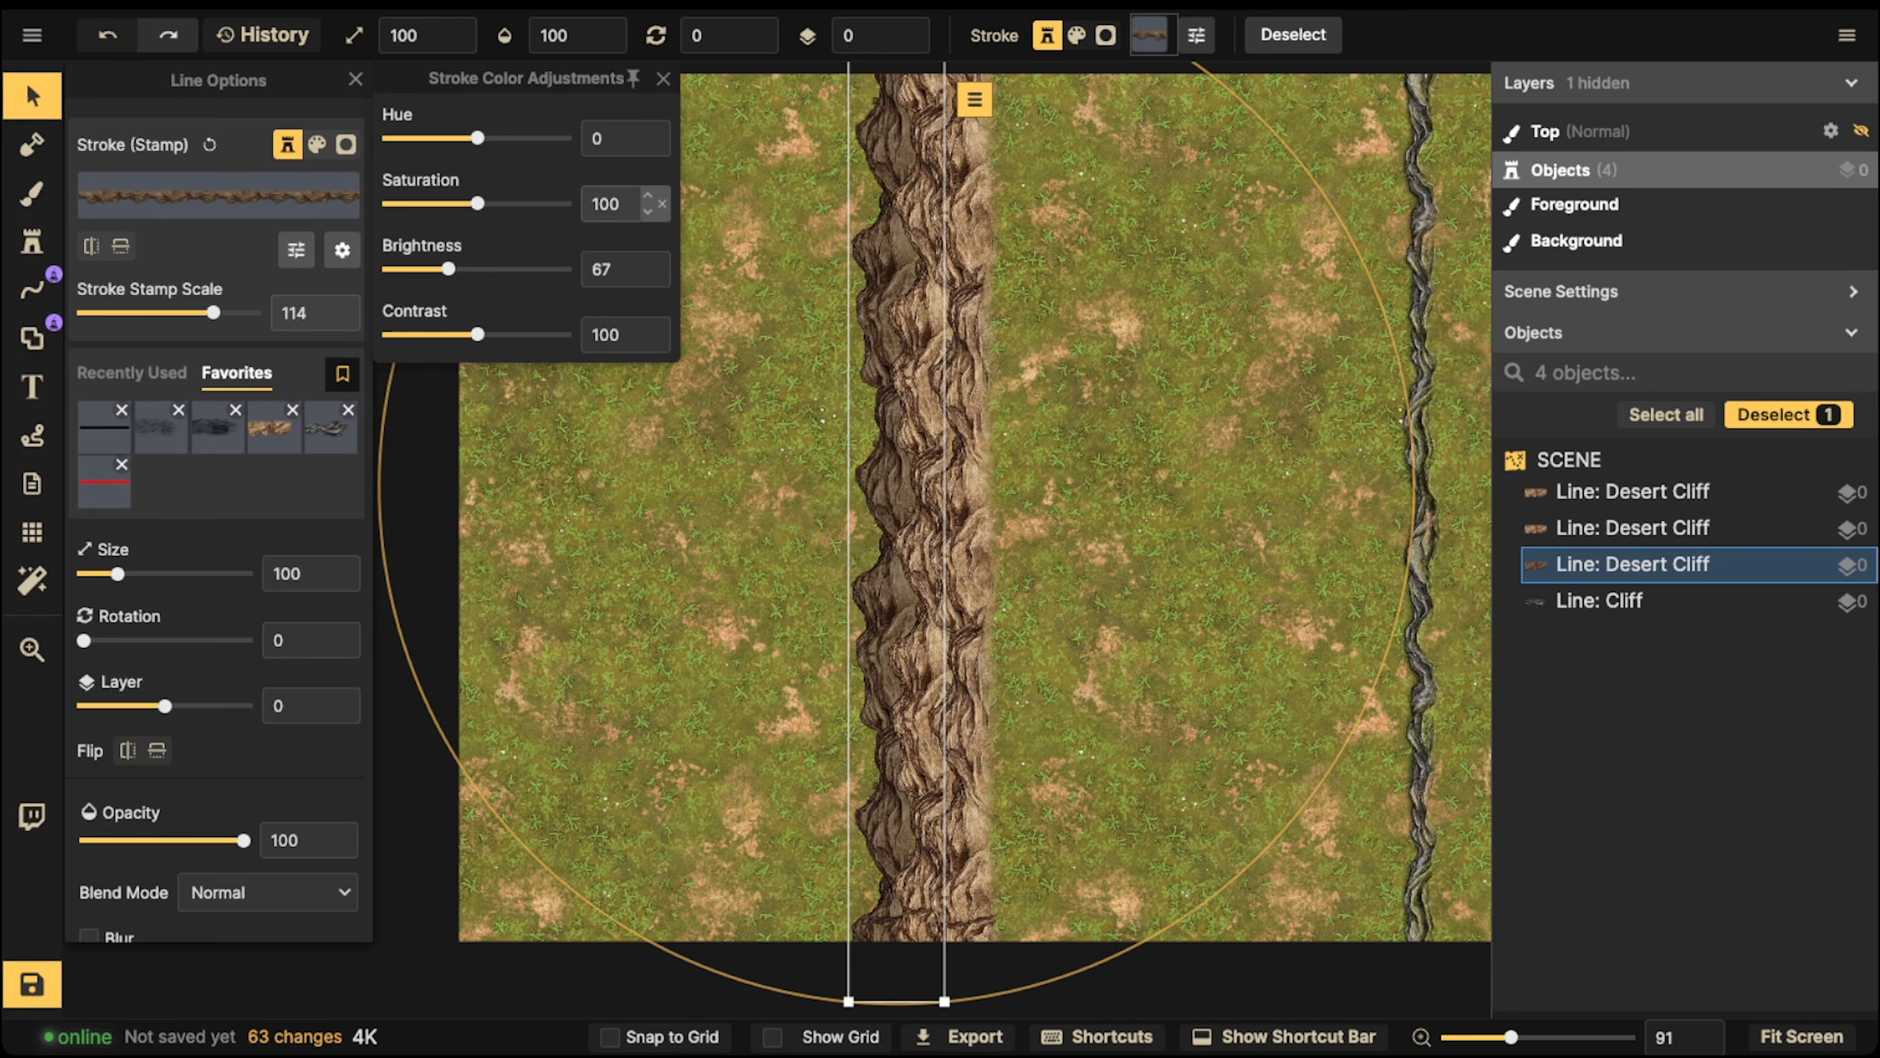
key("Escape")
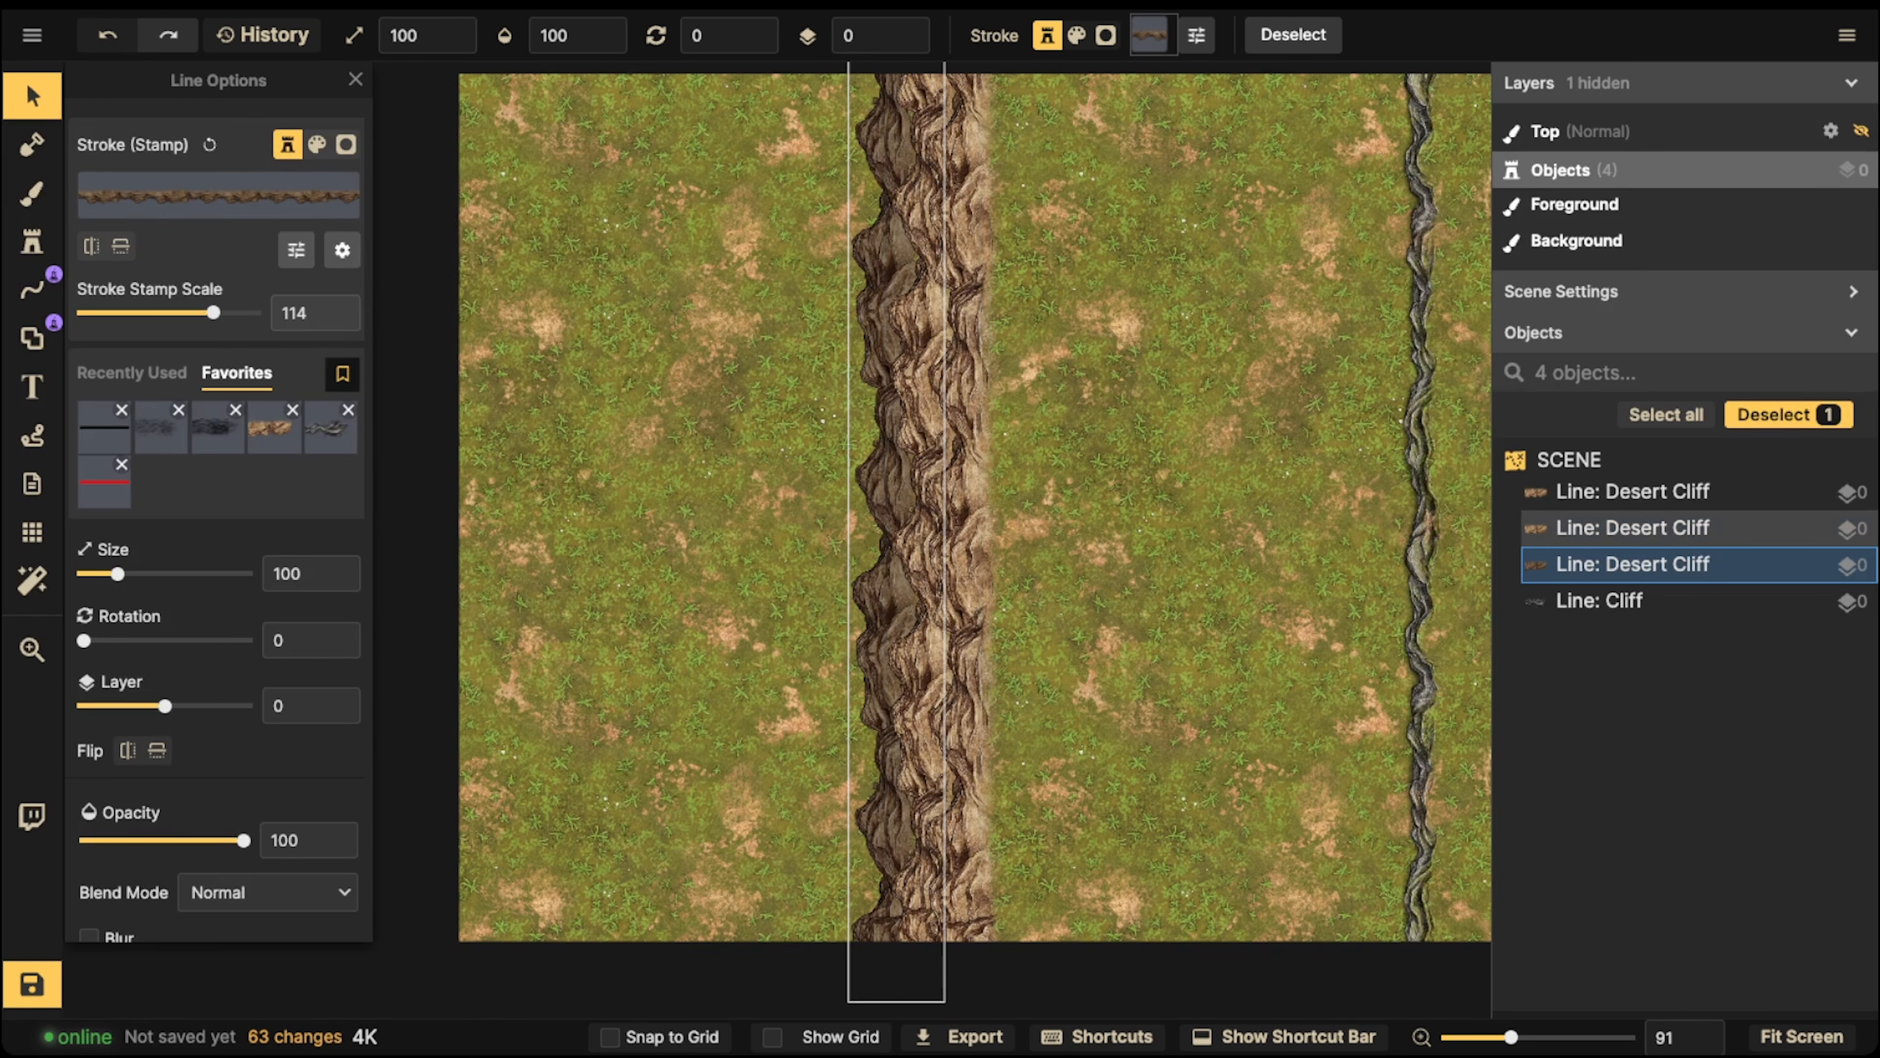
Set the stroke brightness of the middle Desert Cliff line to 83 and deselect it
left_click(1632, 527)
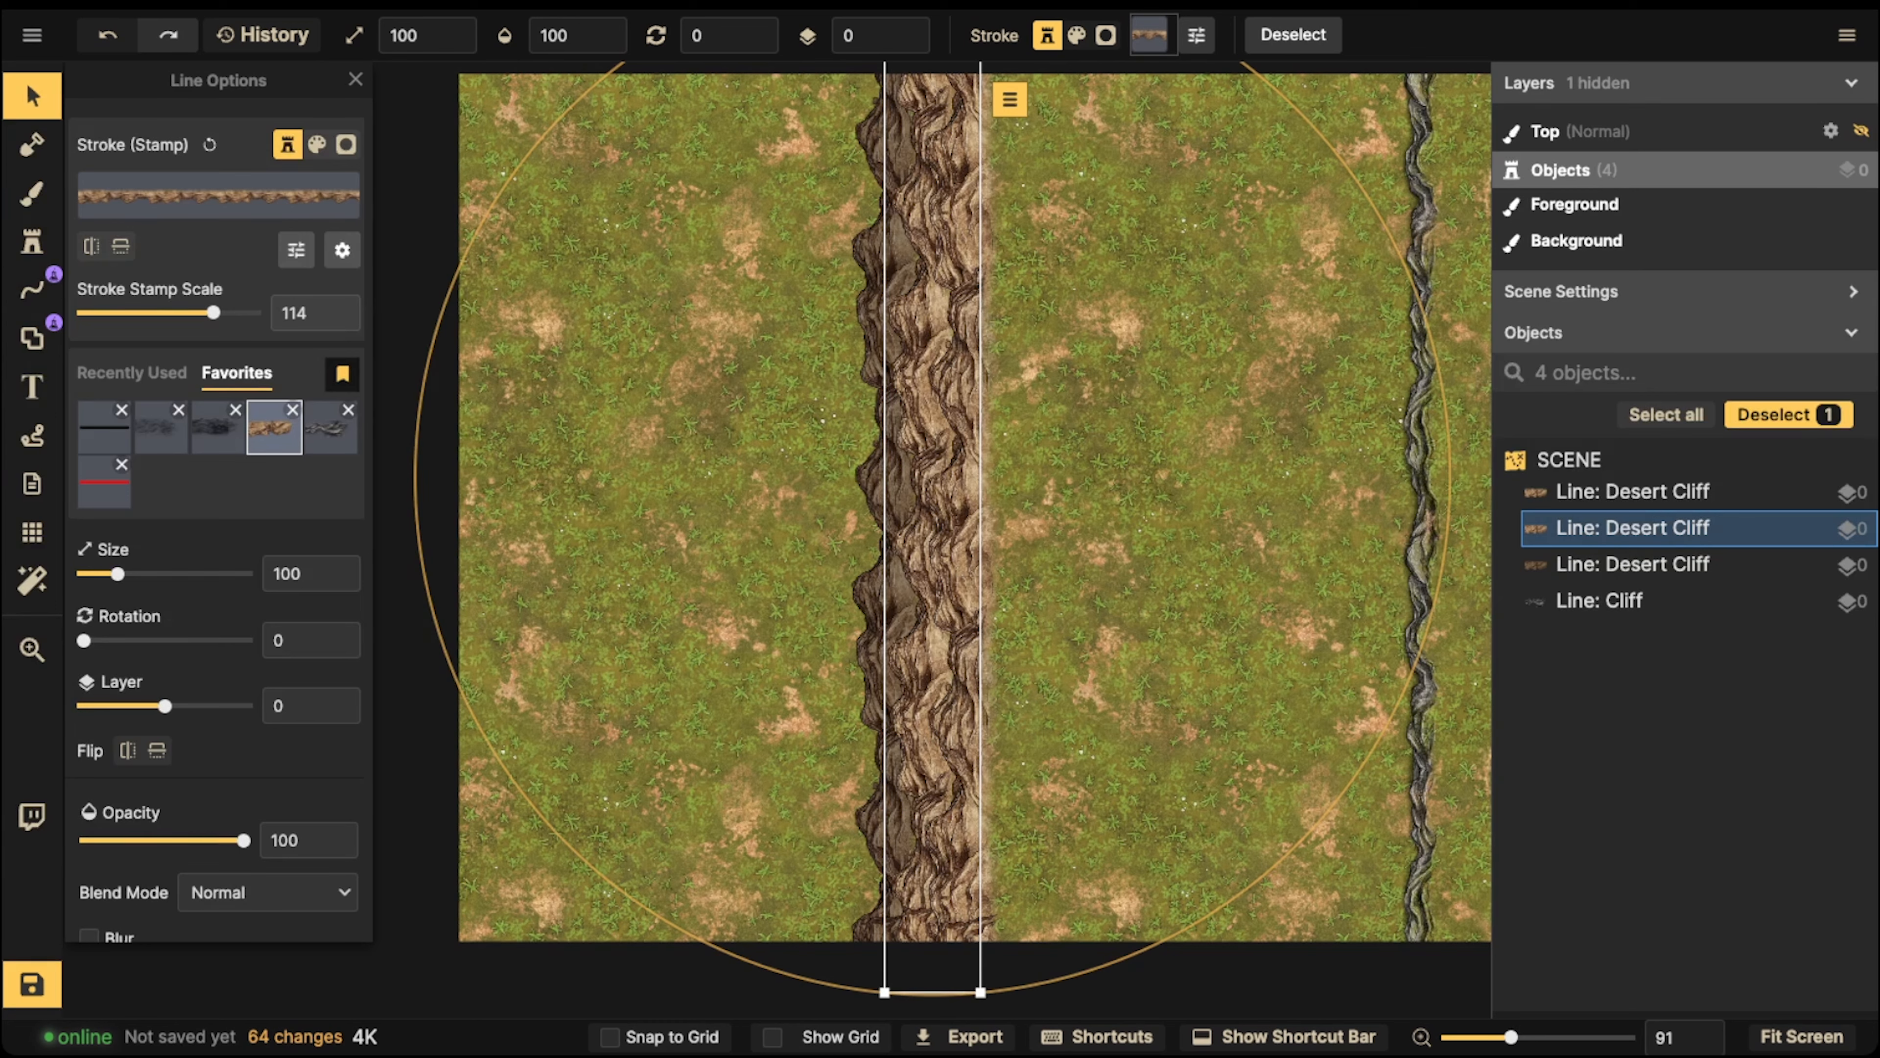
left_click(296, 249)
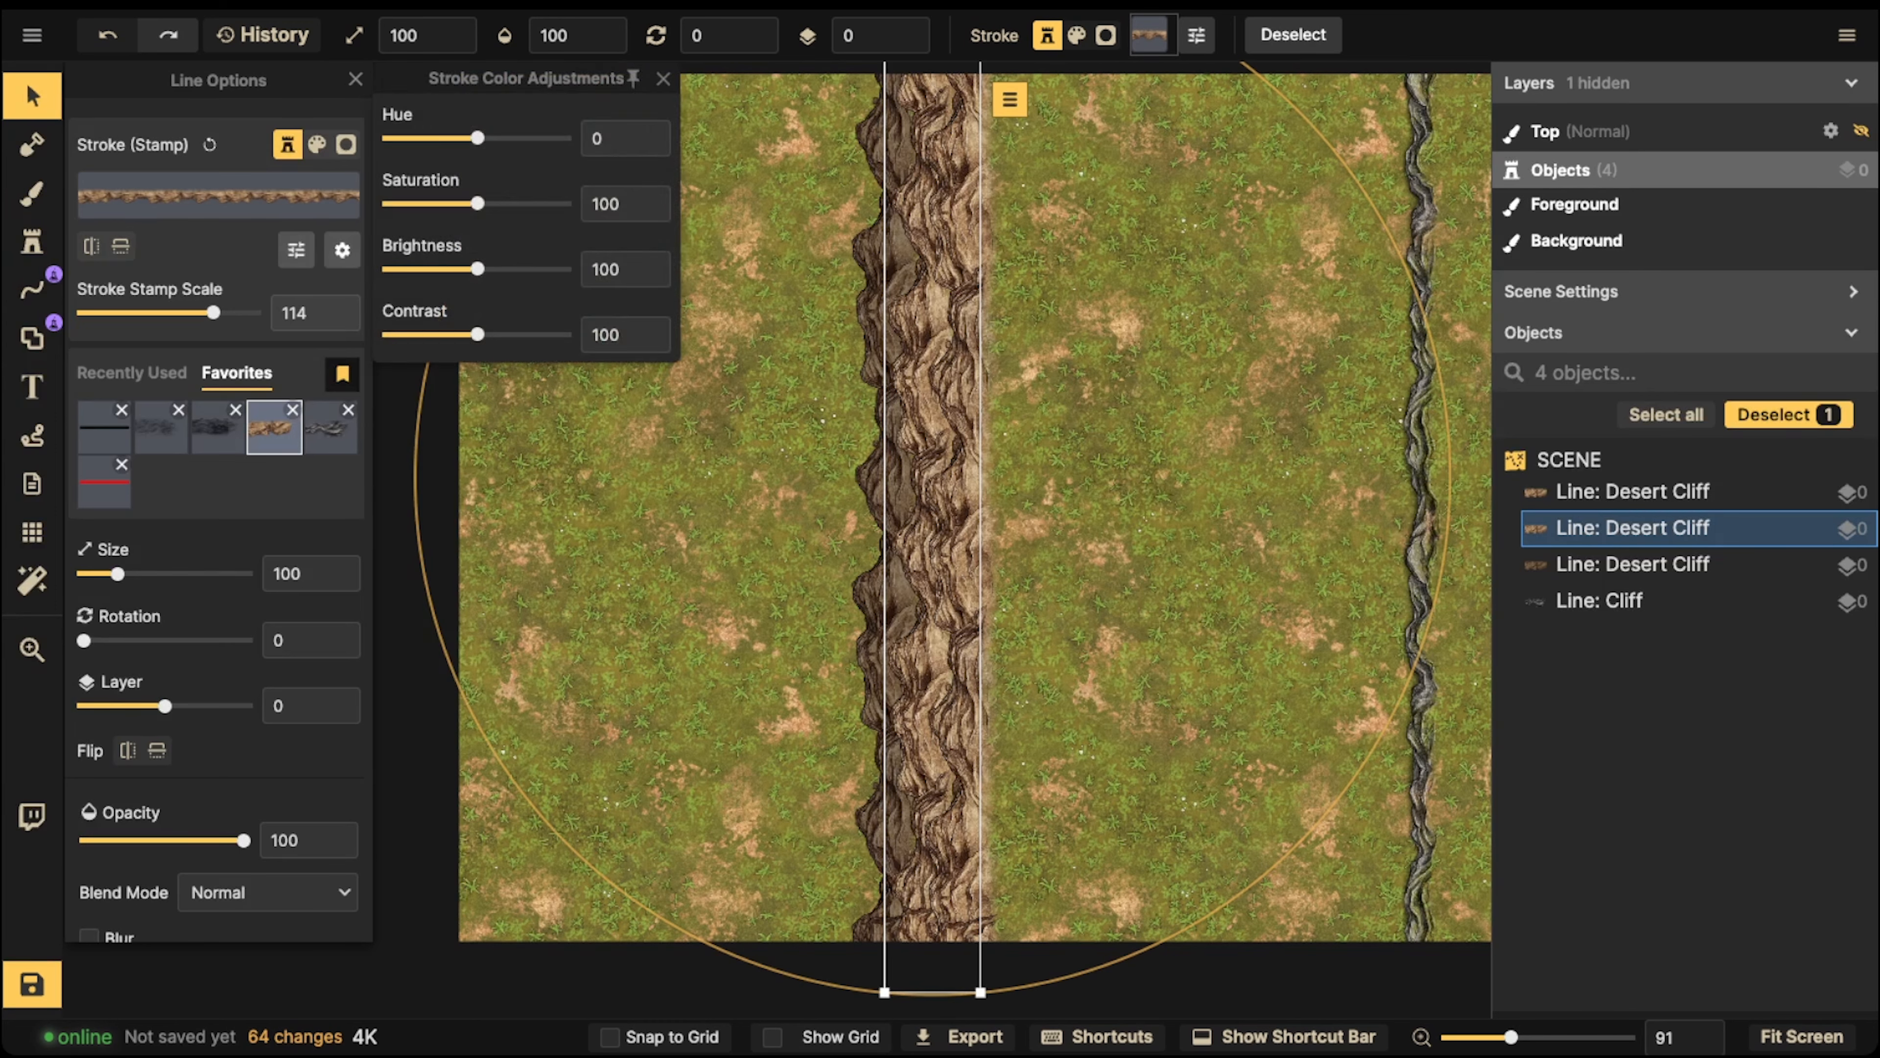
left_click_drag(477, 269, 463, 269)
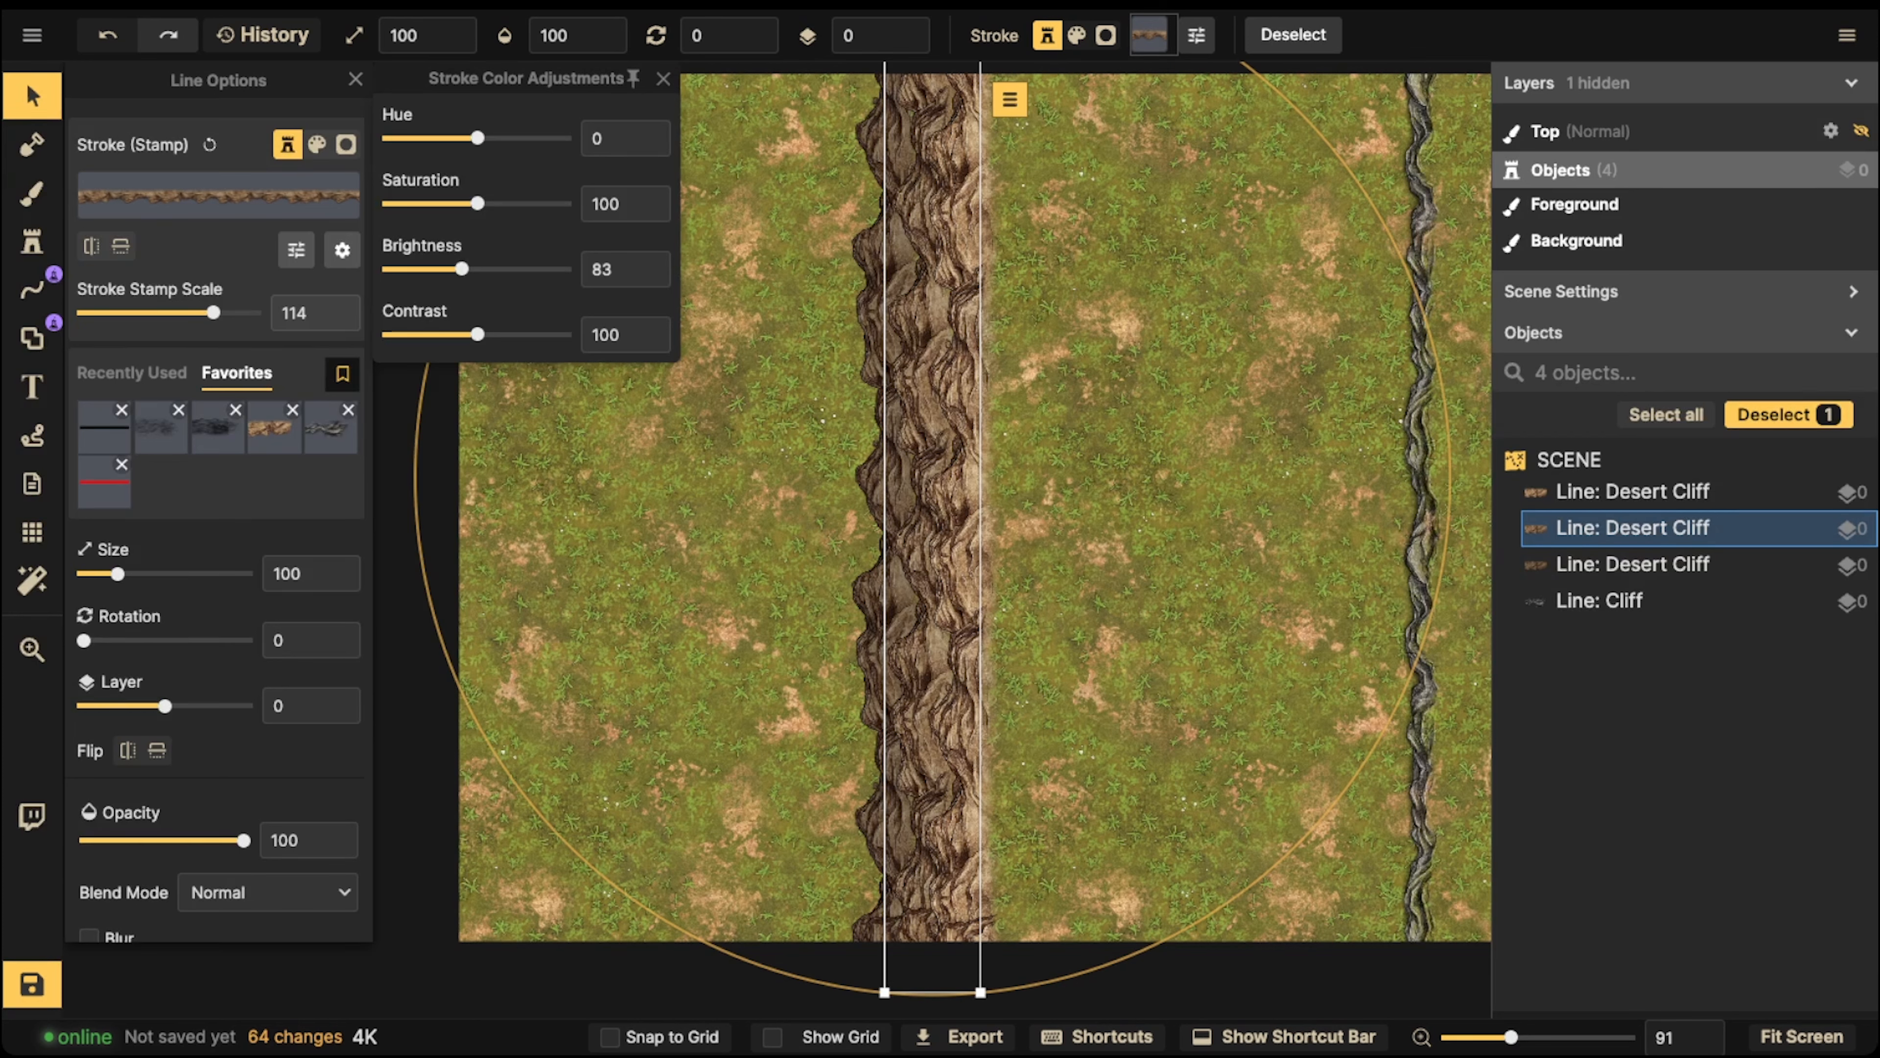
key("Escape")
key("Escape")
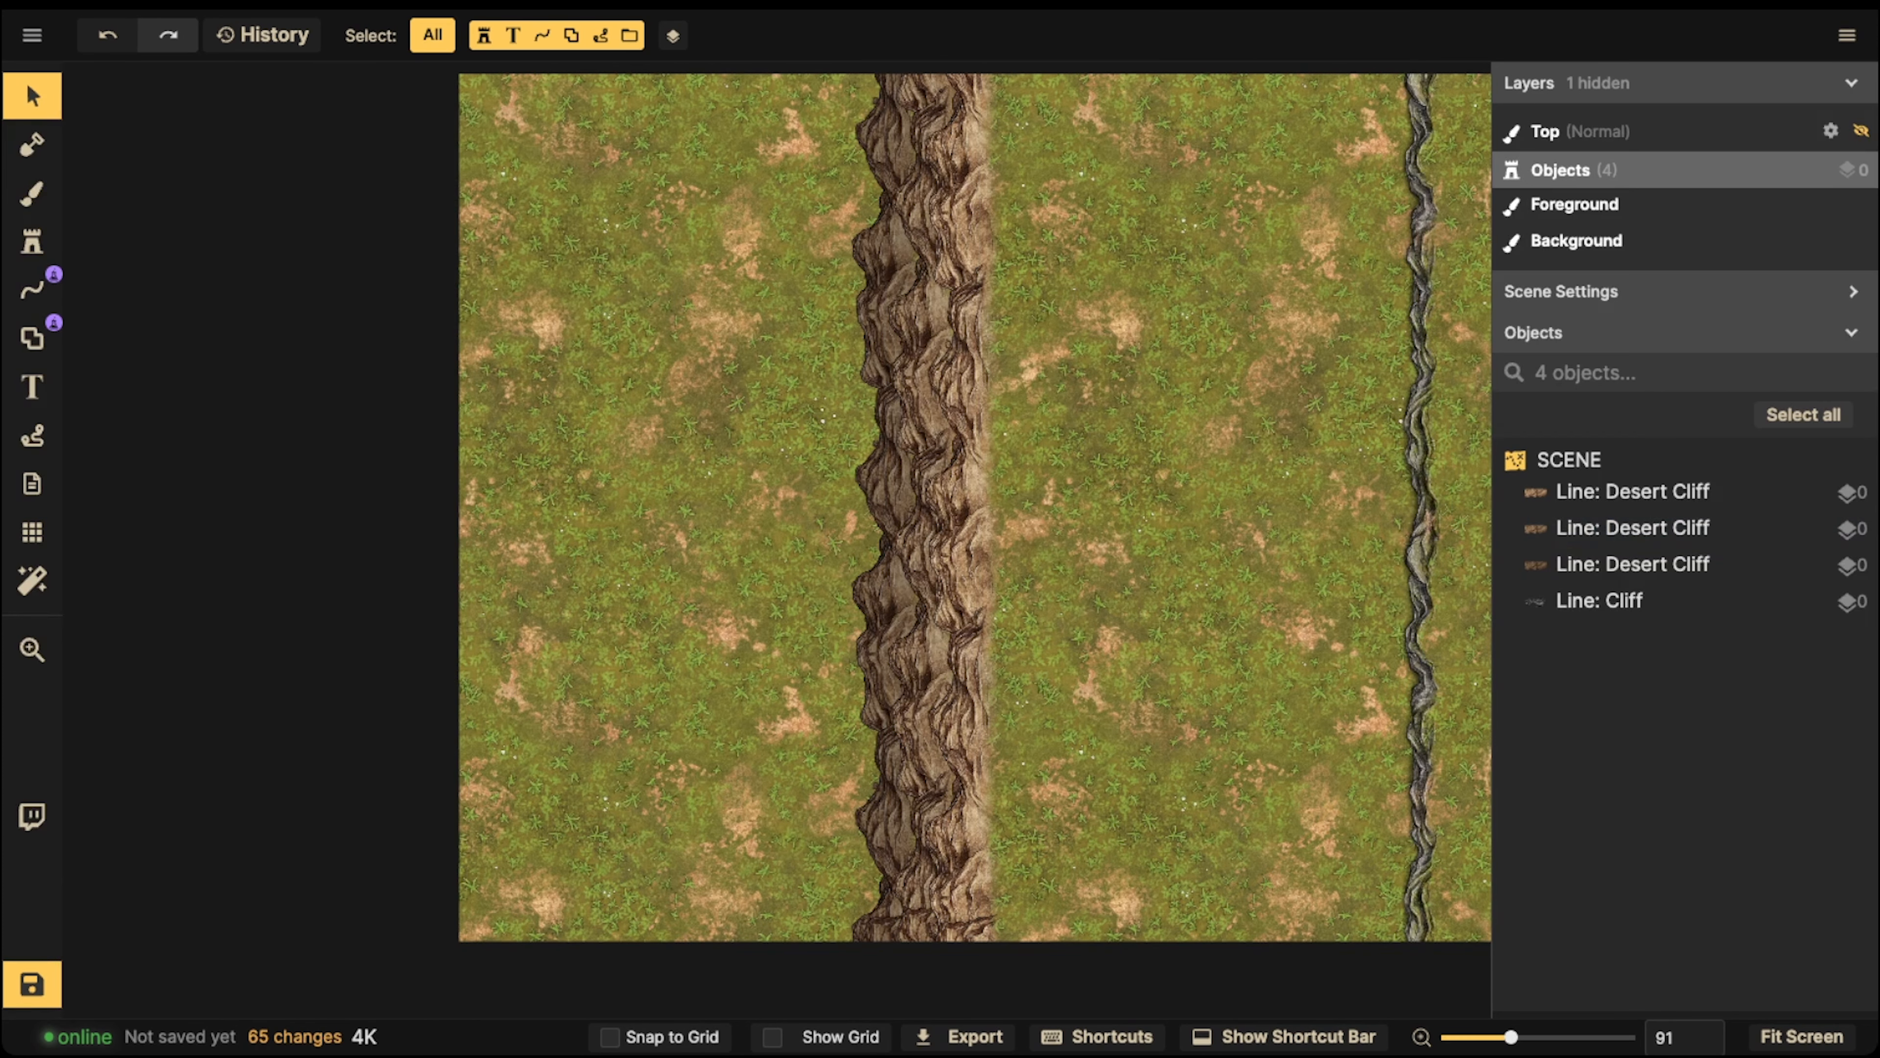
Select the three Desert Cliff lines together, shift them to the right, and deselect them
left_click_drag(705, 268, 995, 386)
left_click(995, 385)
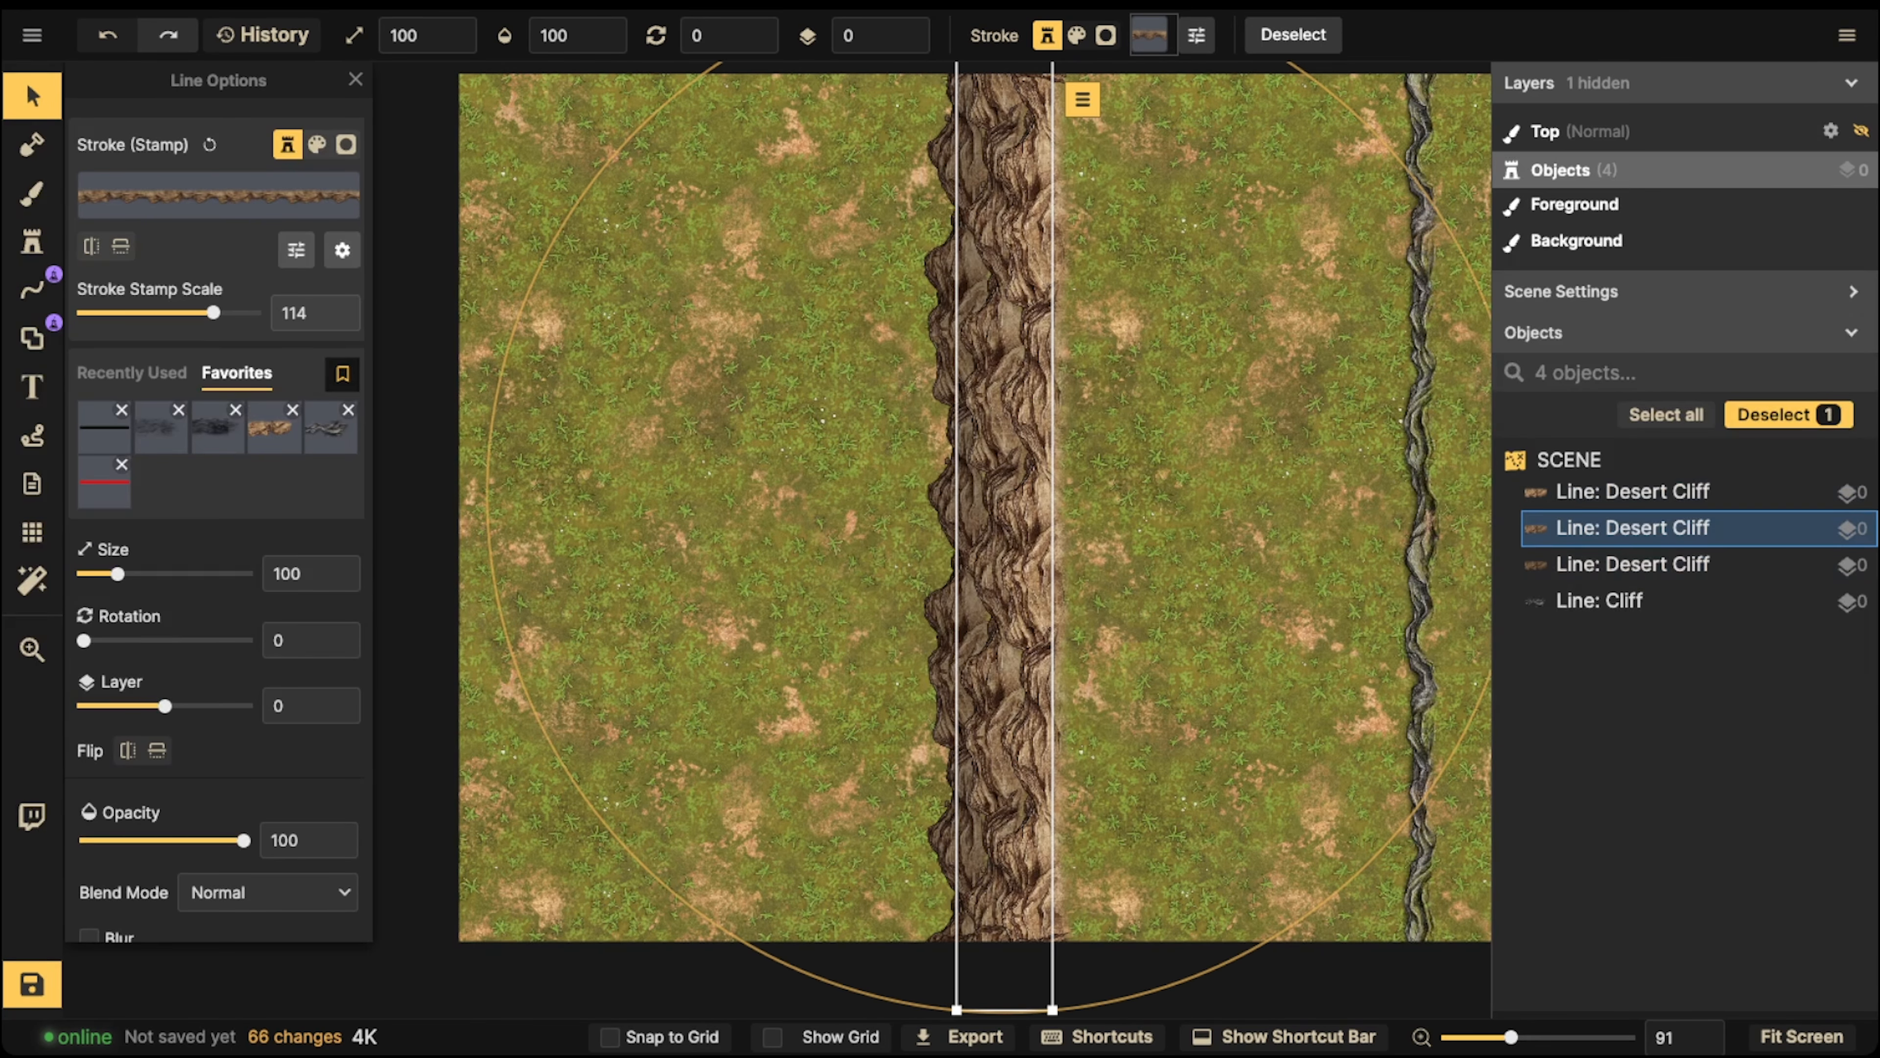
left_click(995, 385)
left_click(1632, 528)
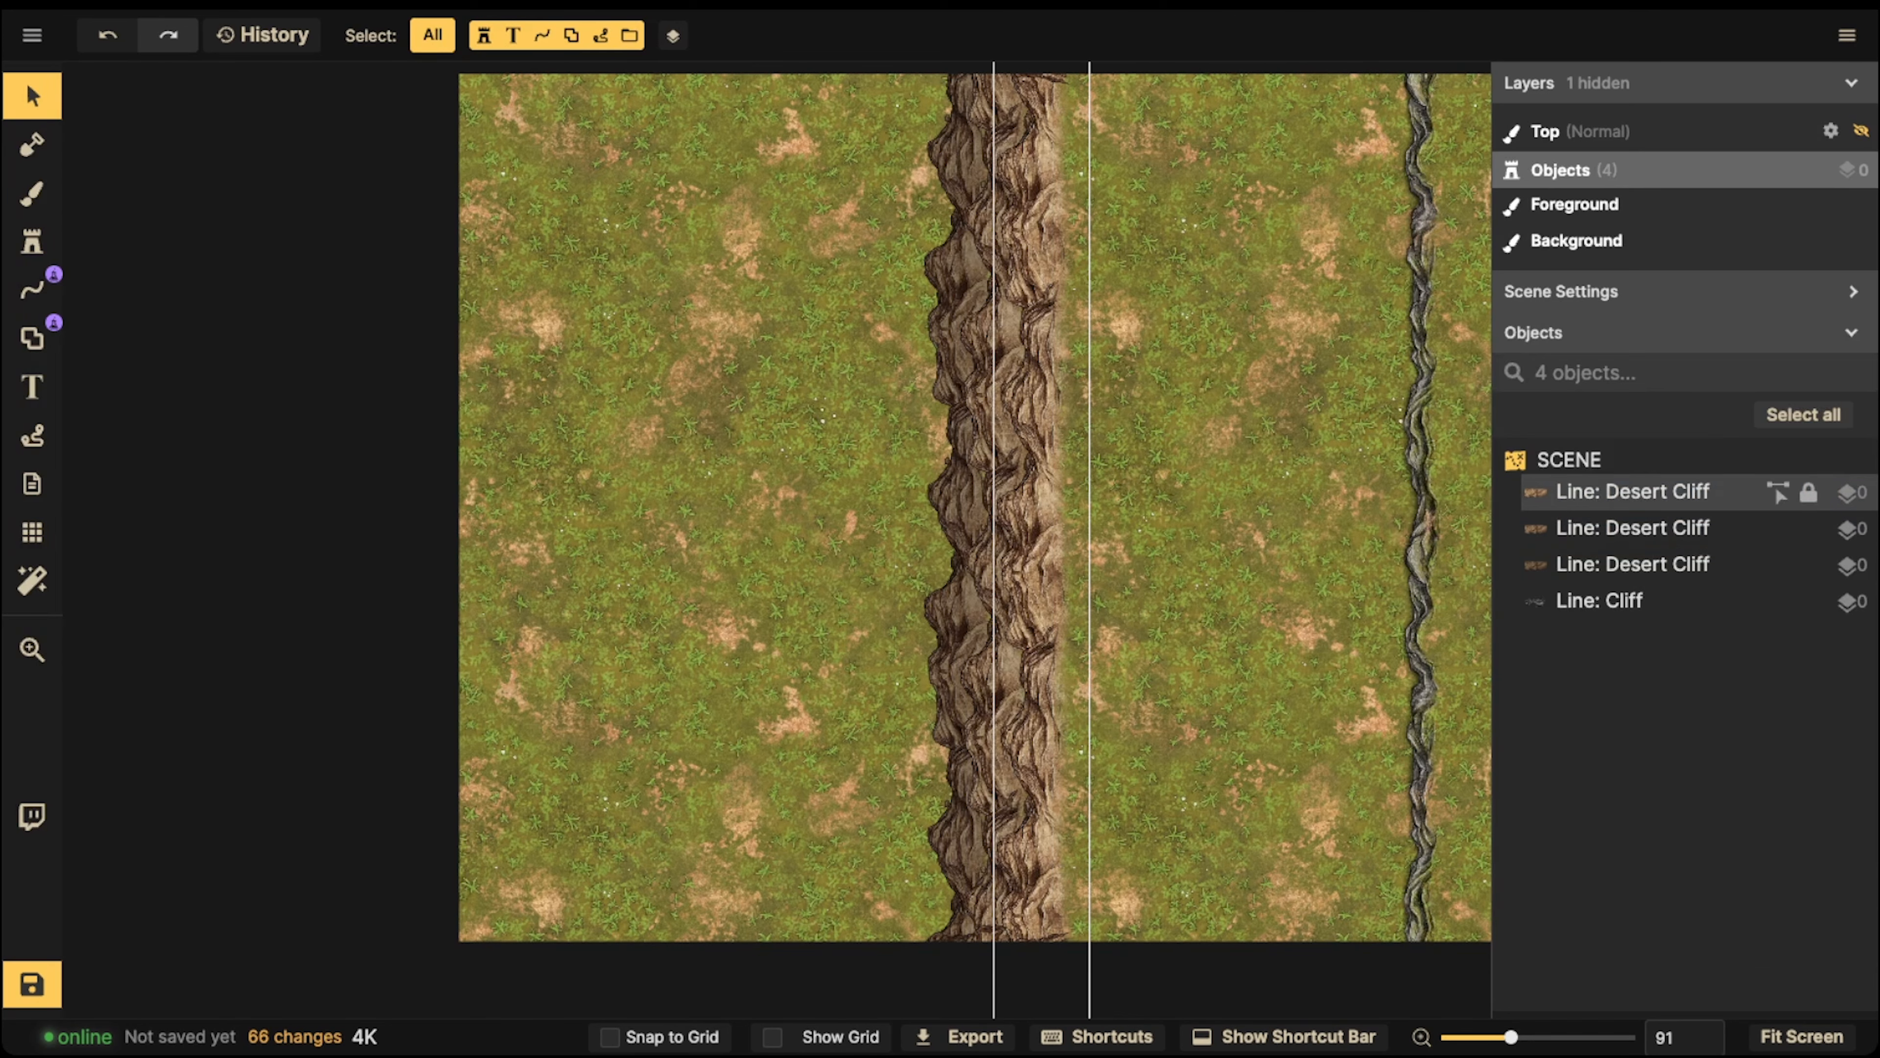
Duplicate the first Desert Cliff line in the object list and set the copy's stroke brightness to 117
left_click(1632, 492)
key("ctrl+d")
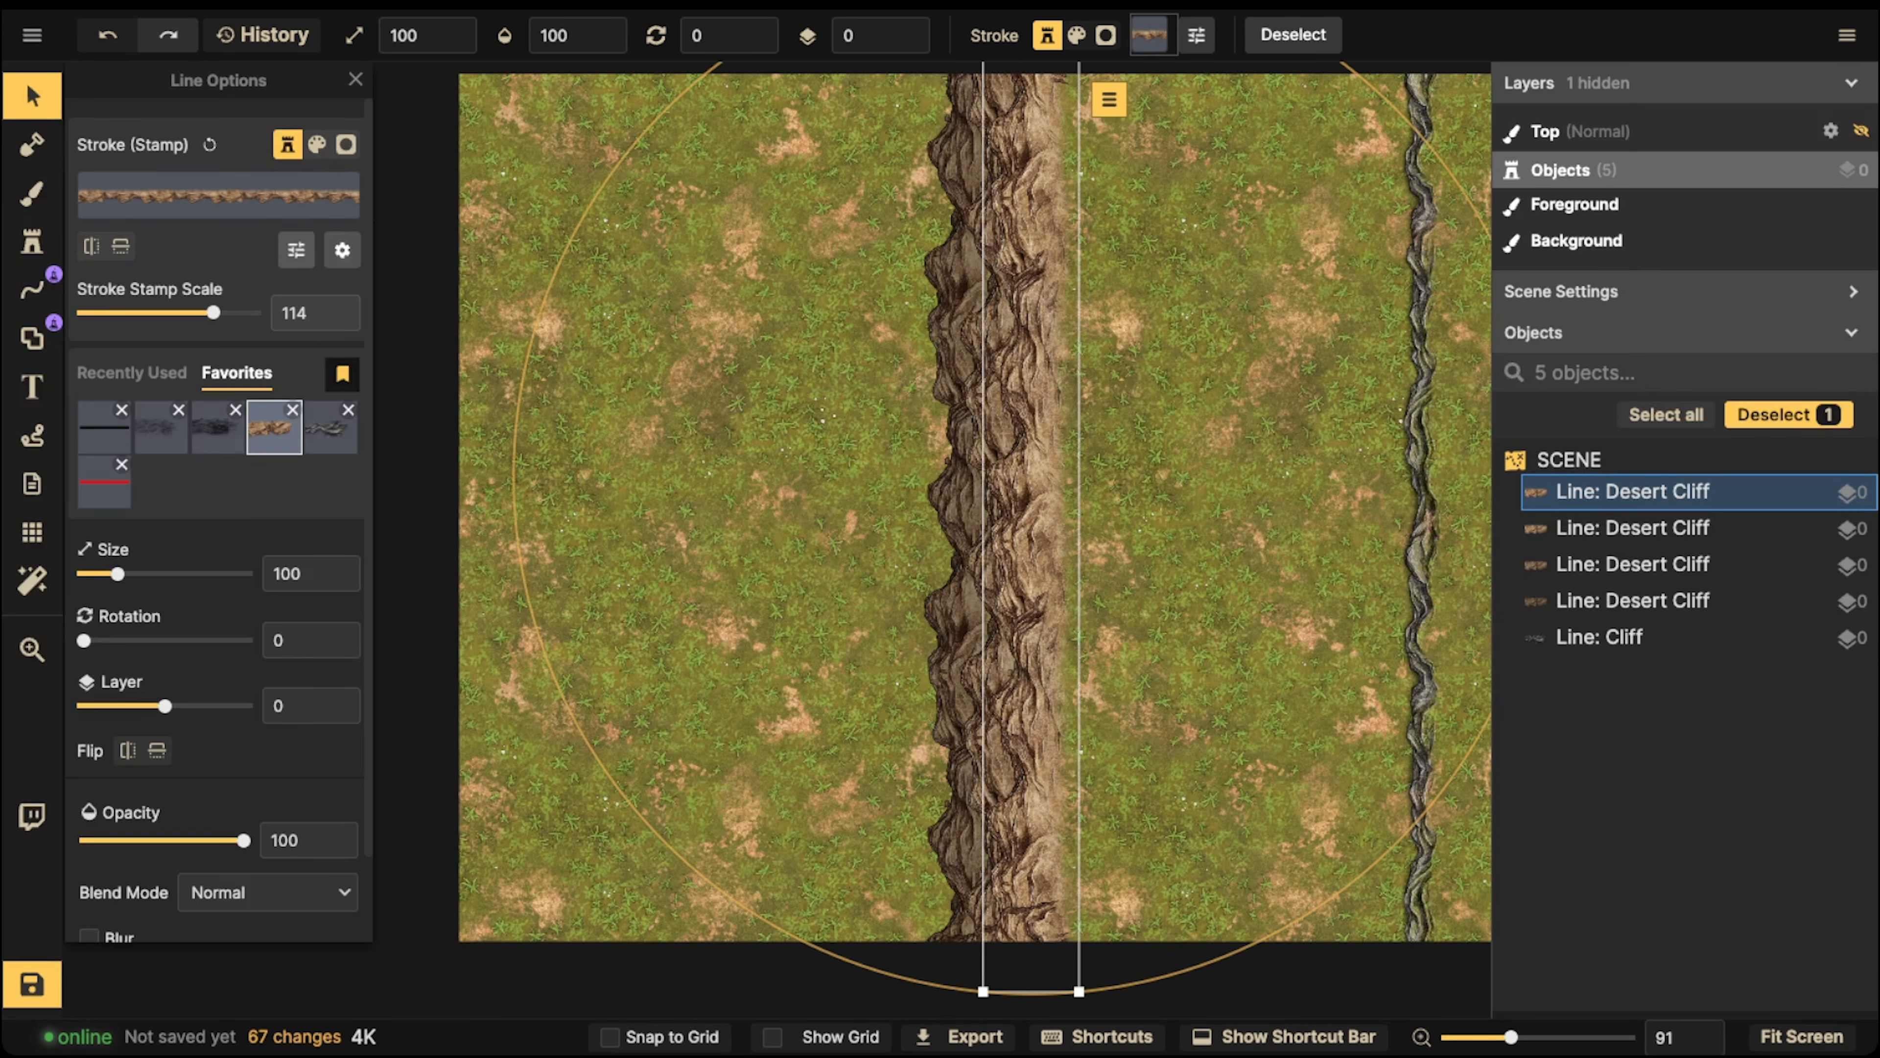
left_click(297, 250)
left_click_drag(478, 269, 492, 269)
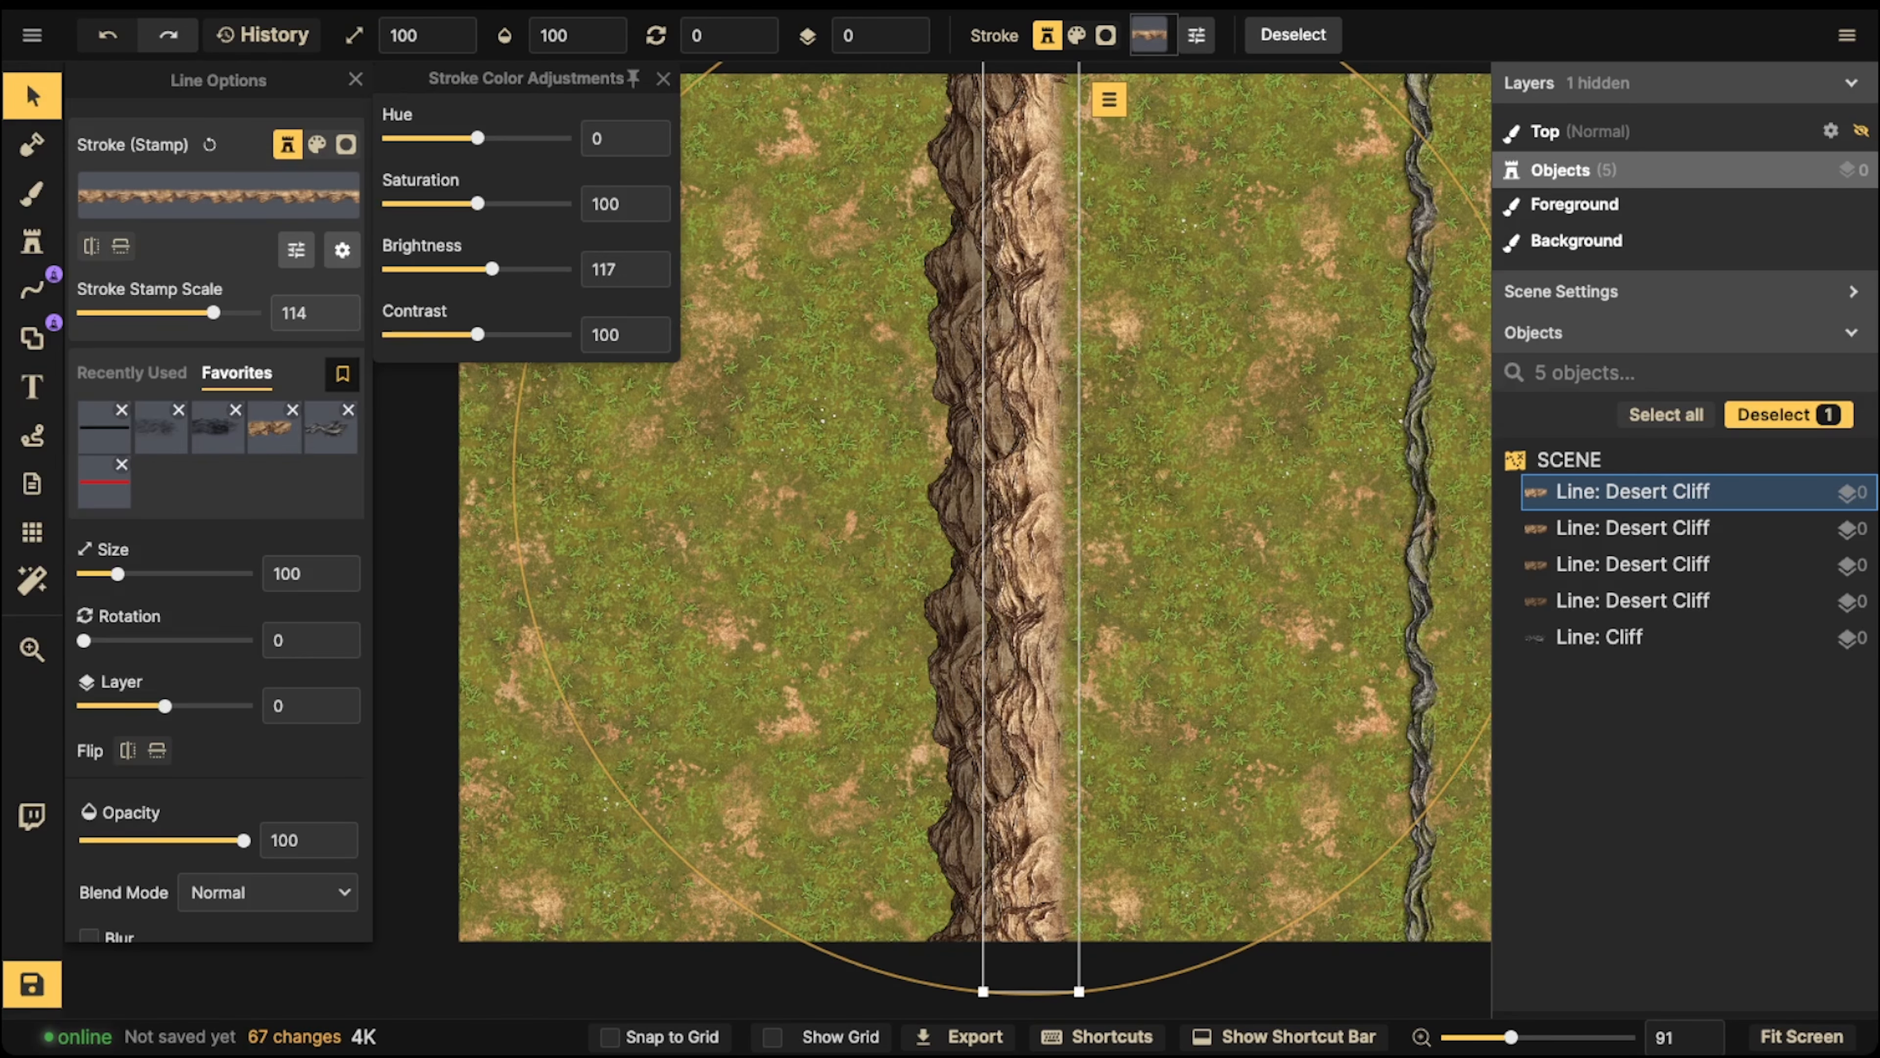
left_click(664, 78)
Move the brightened Desert Cliff copy slightly to the right so it forms the cliff's right edge
mouse_move(1031, 518)
left_mouse_down()
mouse_move(1090, 532)
mouse_move(1075, 542)
left_mouse_up()
key("Escape")
left_click_drag(663, 272, 1189, 450)
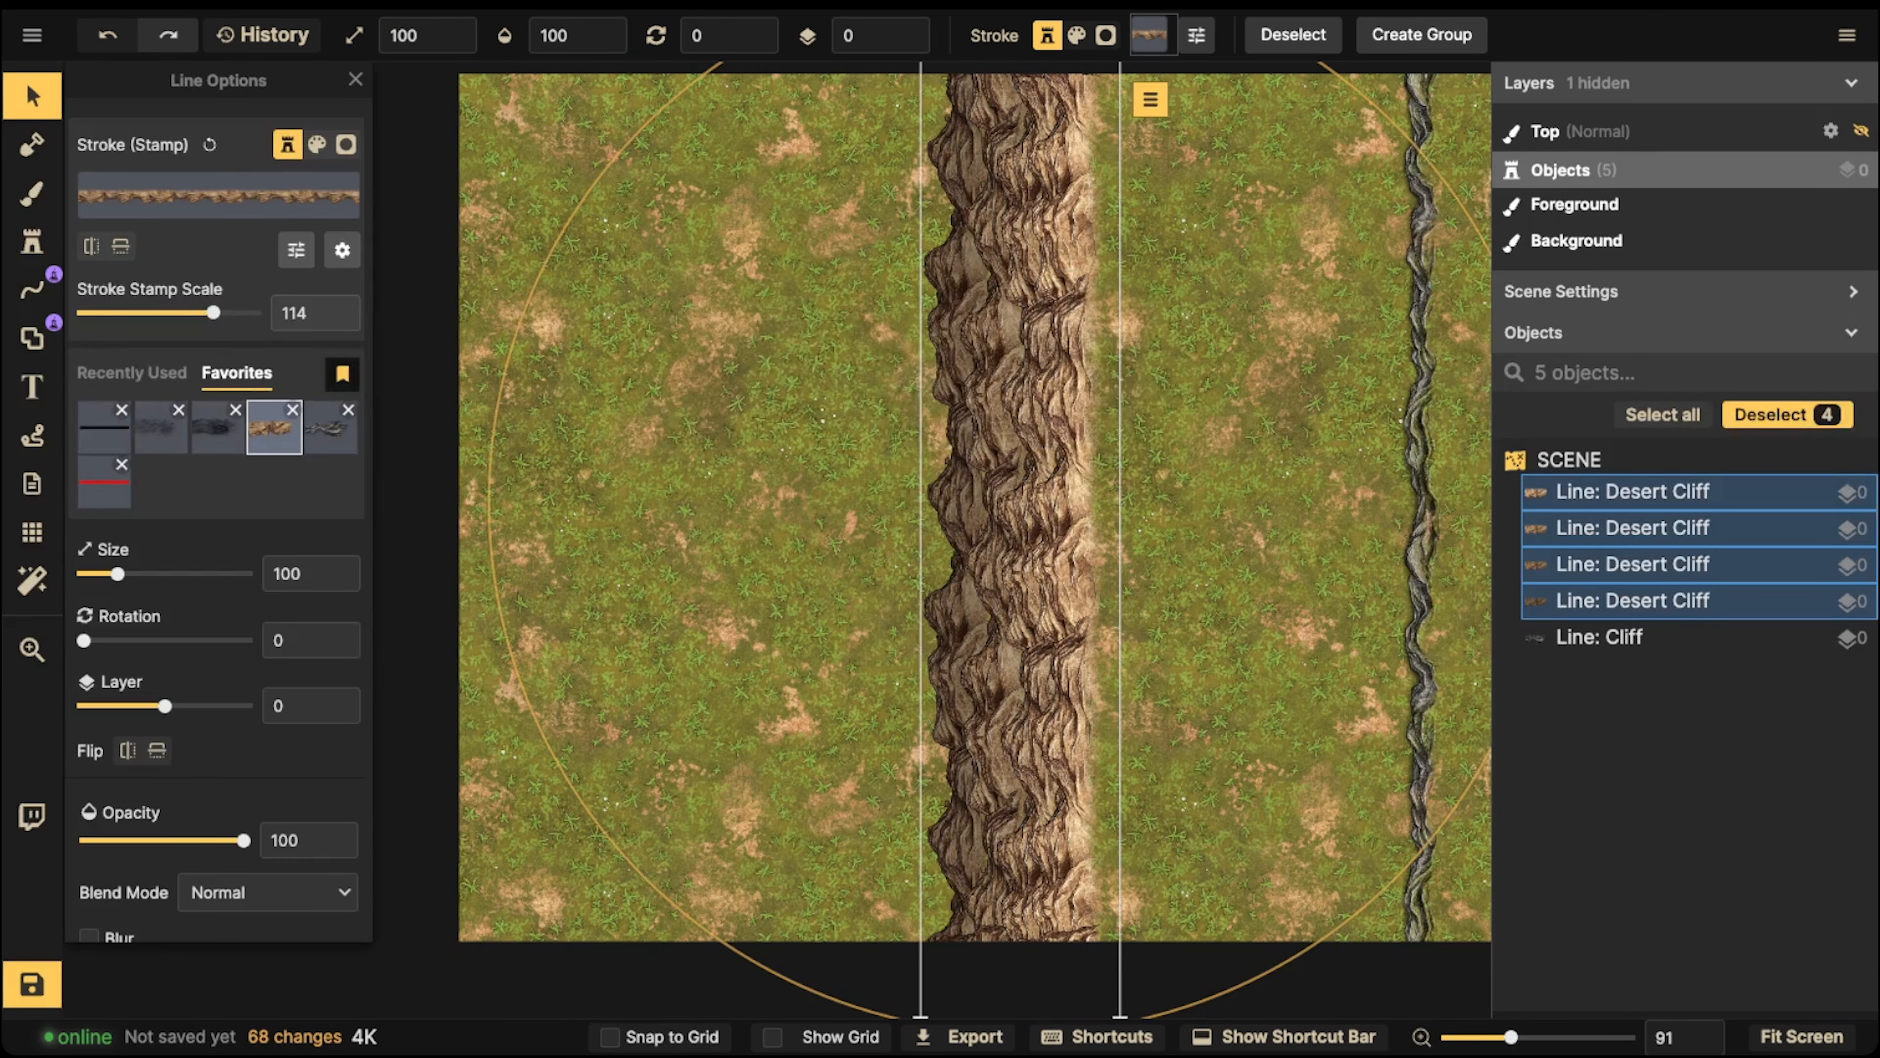
key("Escape")
Raise the first setting in the advanced stroke options of the rightmost Desert Cliff line slightly
left_click(1629, 491)
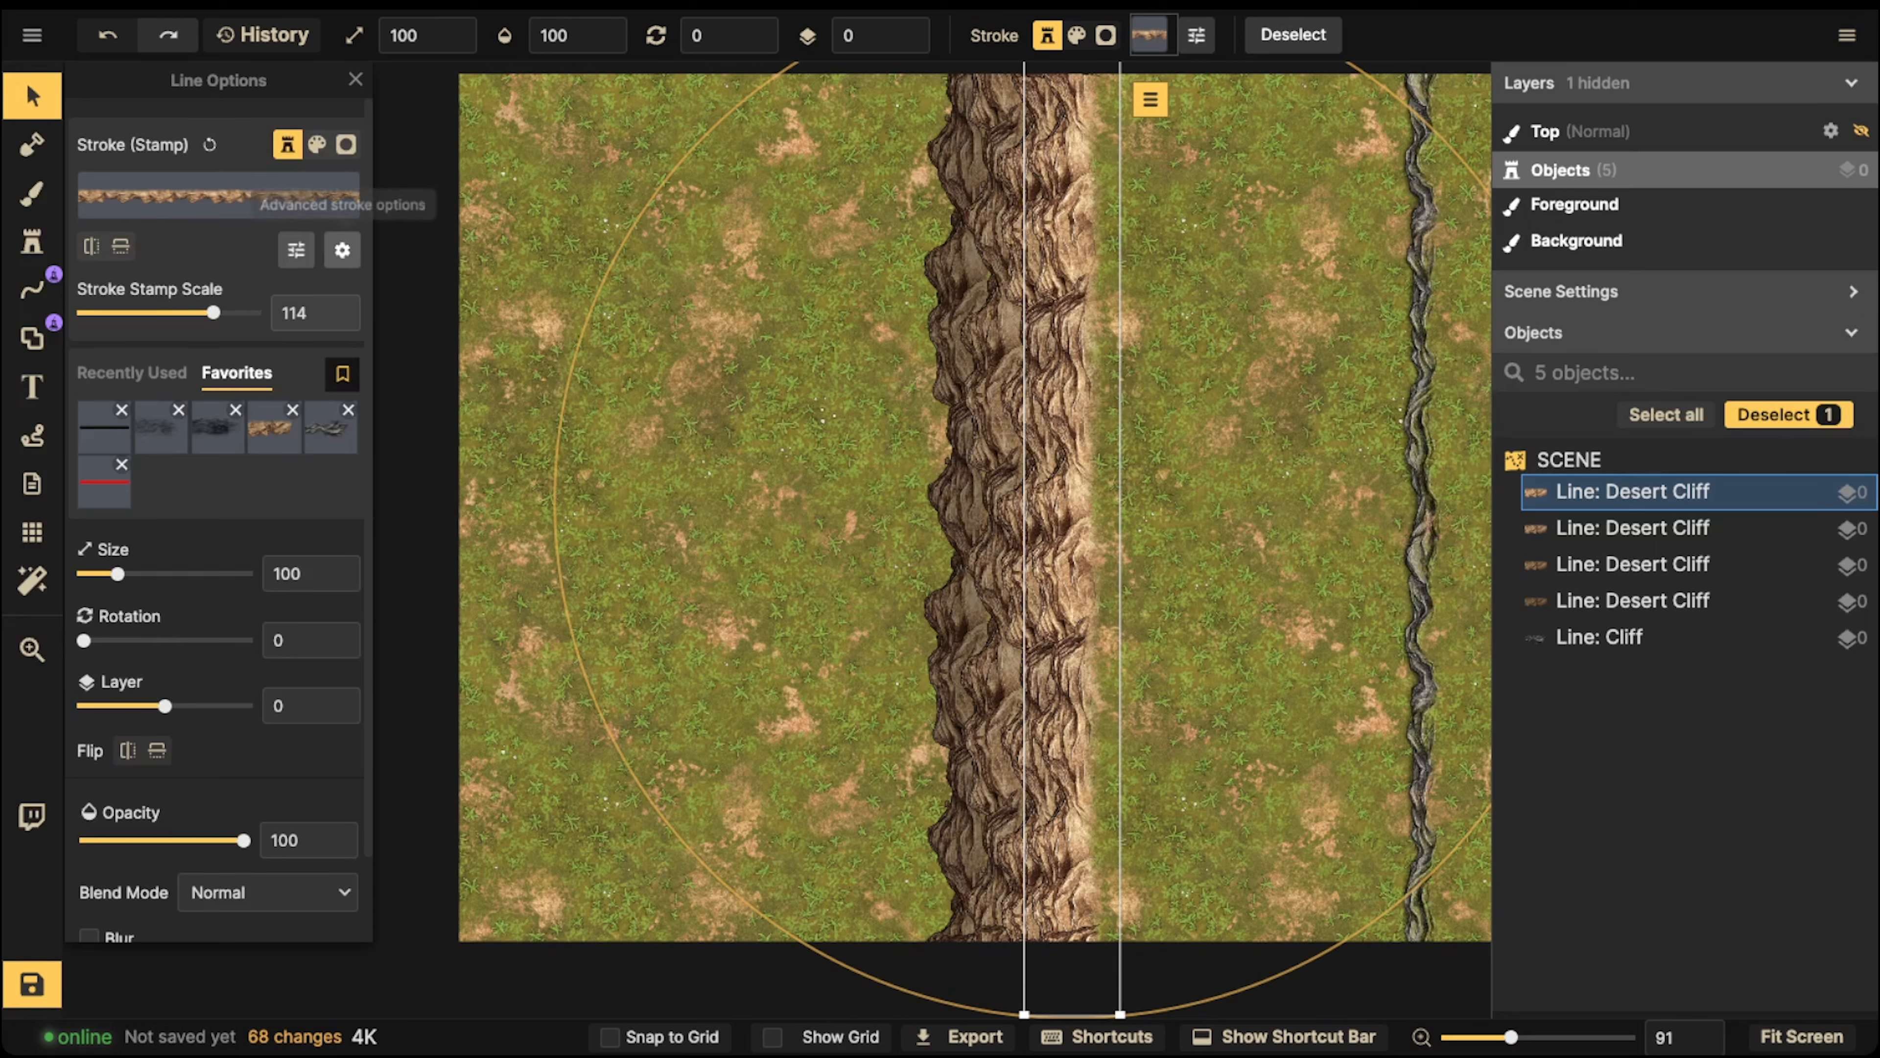
left_click(342, 250)
left_click_drag(447, 138, 466, 137)
key("Escape")
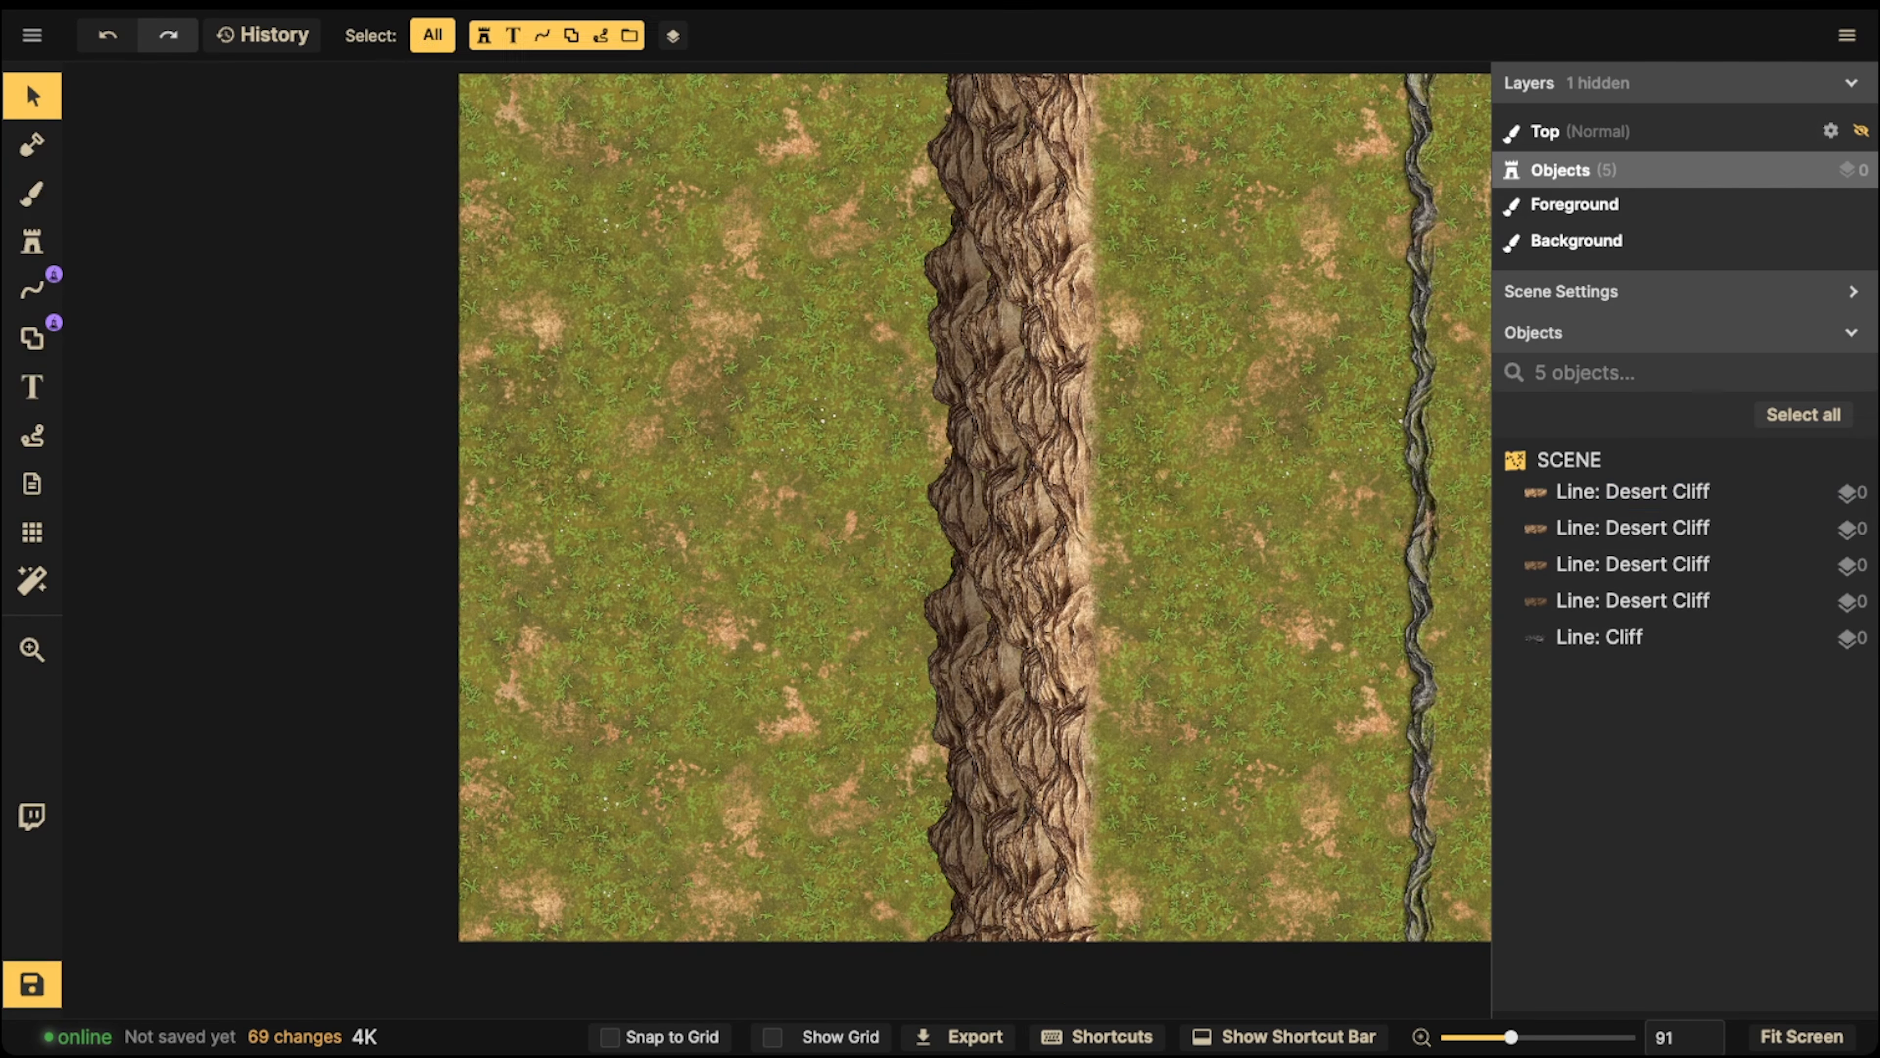
Move all four Desert Cliff lines together to the left and deselect them
left_click_drag(709, 190, 938, 480)
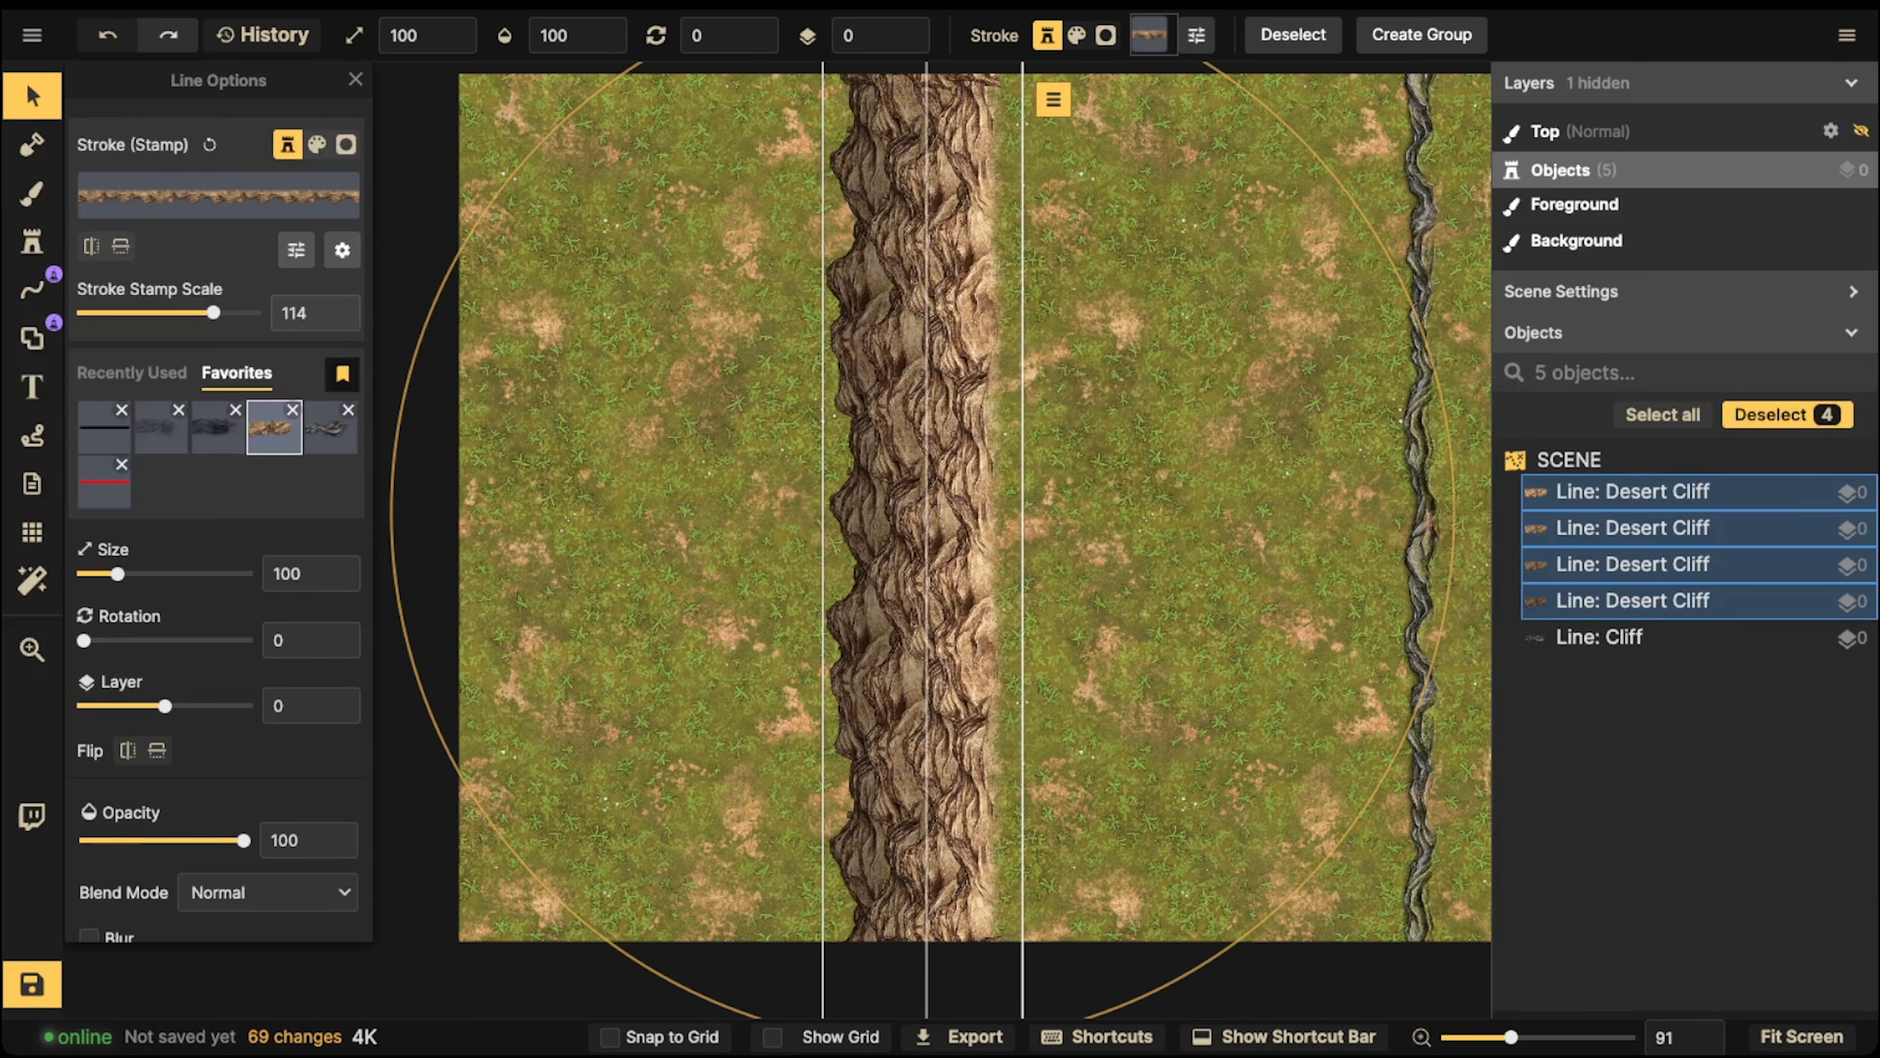
key("Escape")
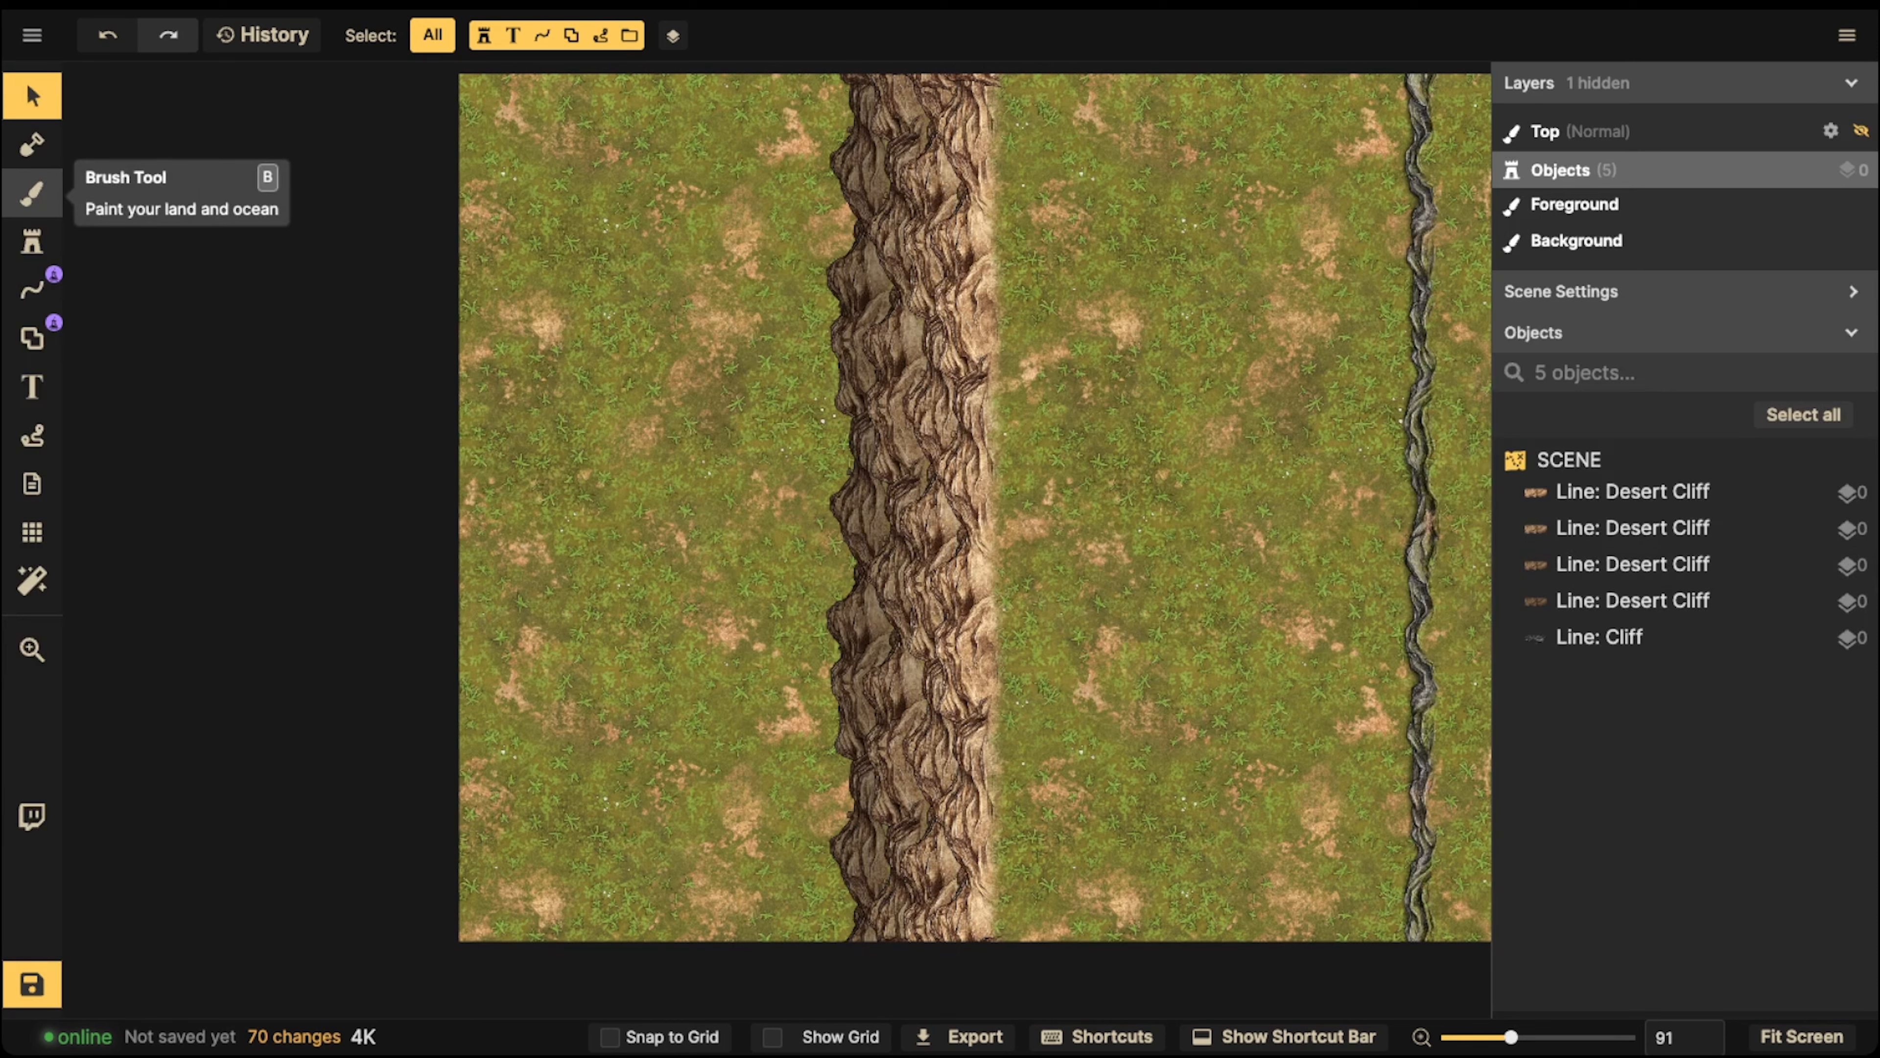
Set up the Brush tool with a black color fill, painting on the Top layer
left_click(31, 193)
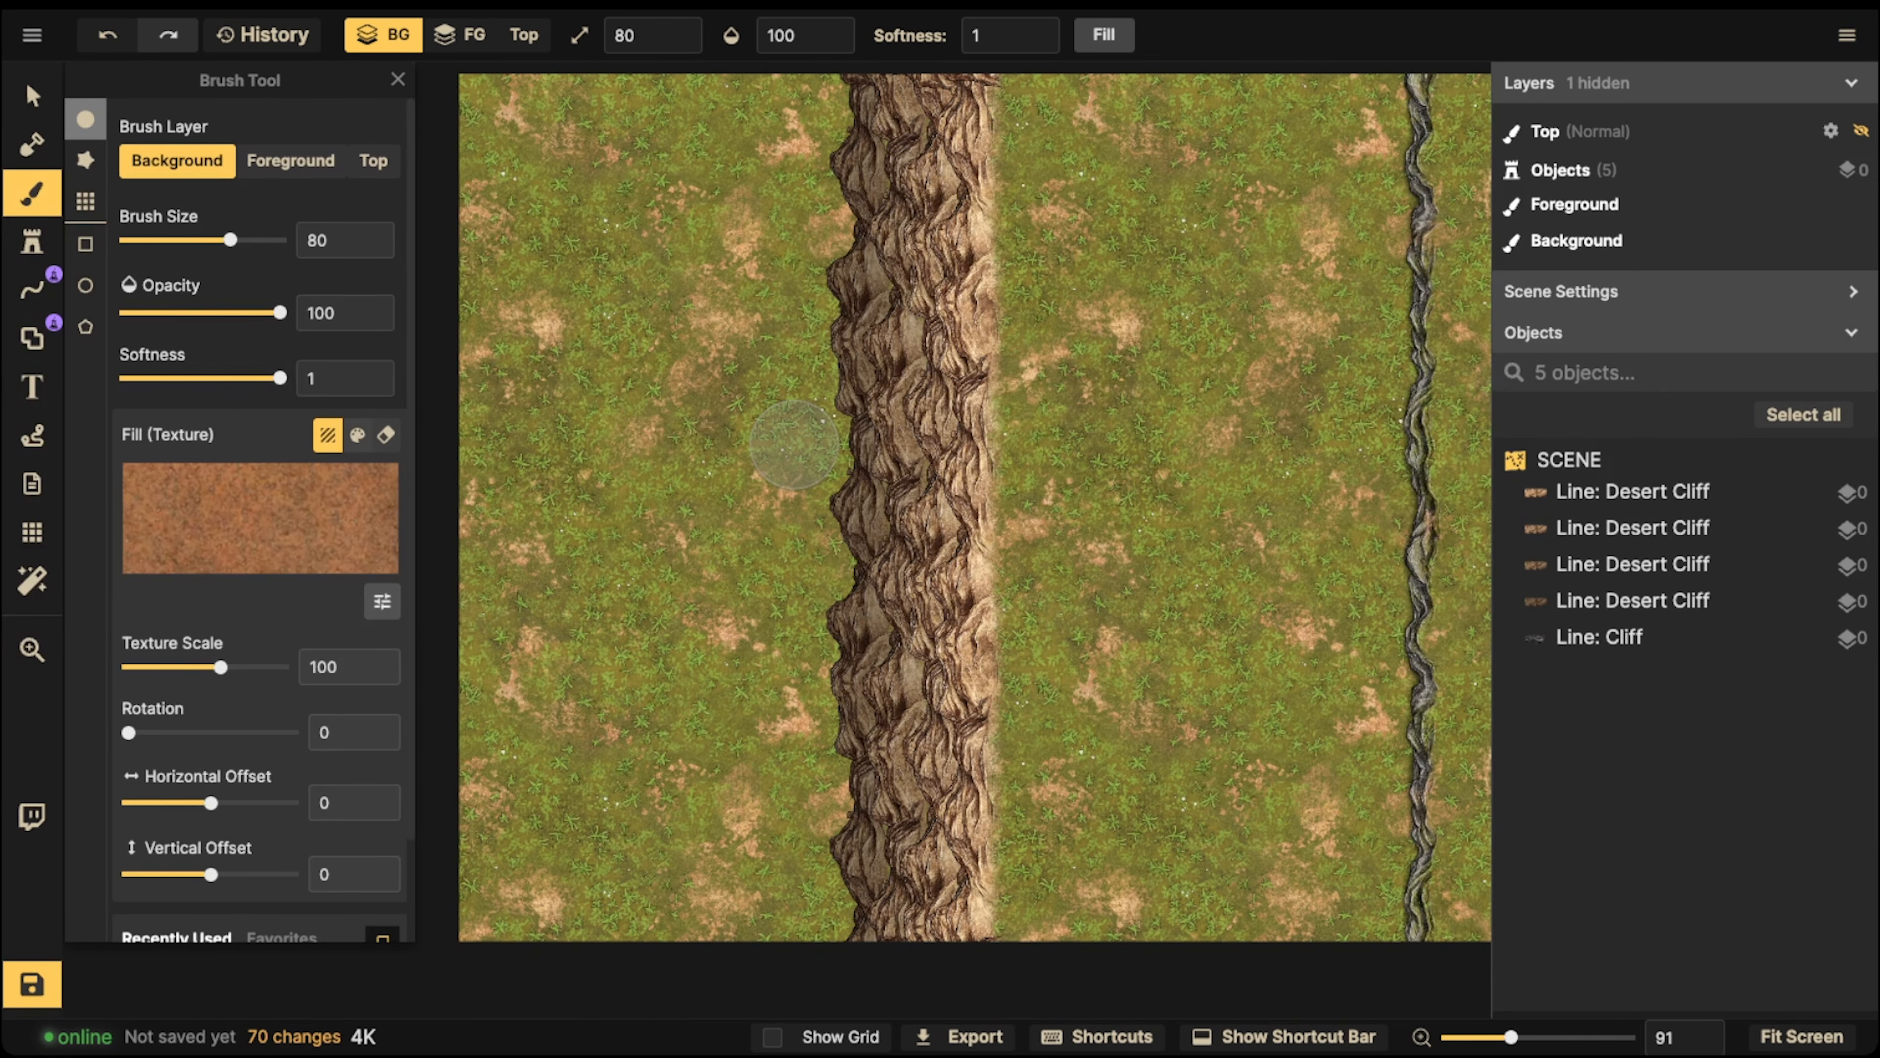
left_click(357, 434)
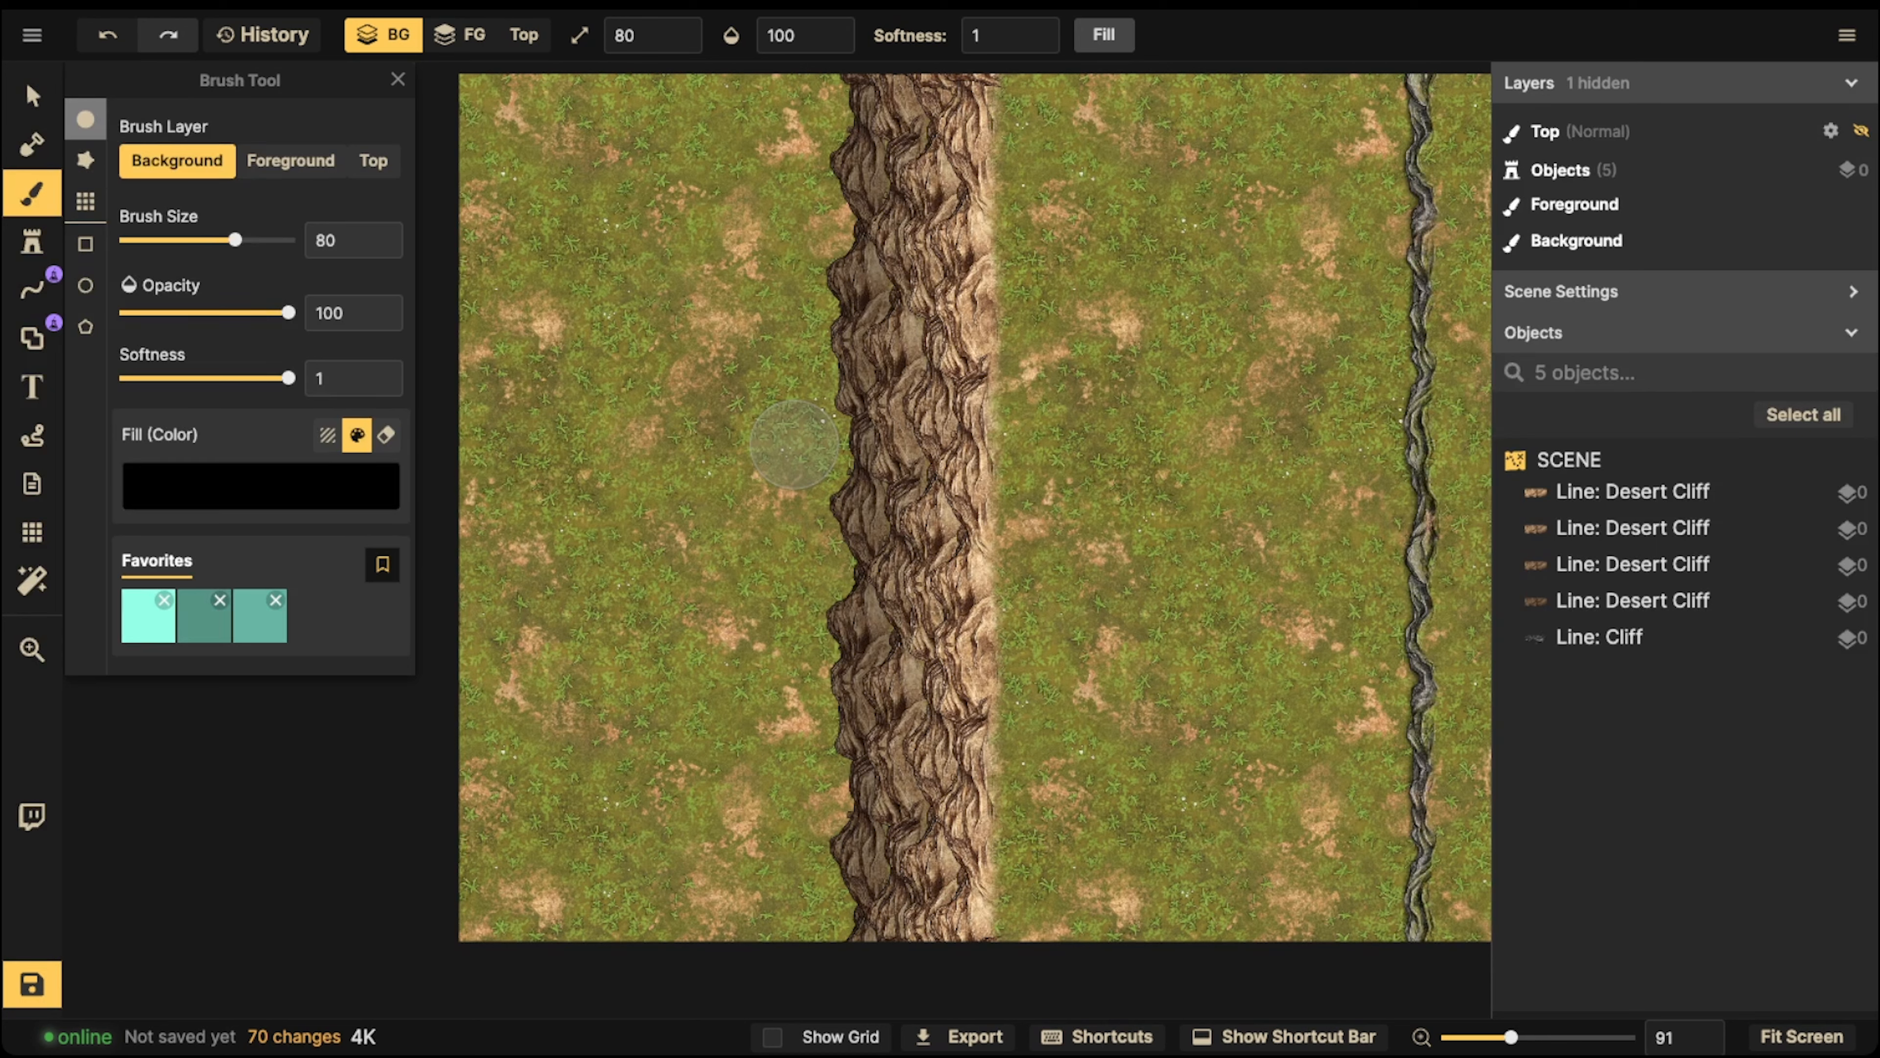
left_click(296, 486)
left_click(297, 485)
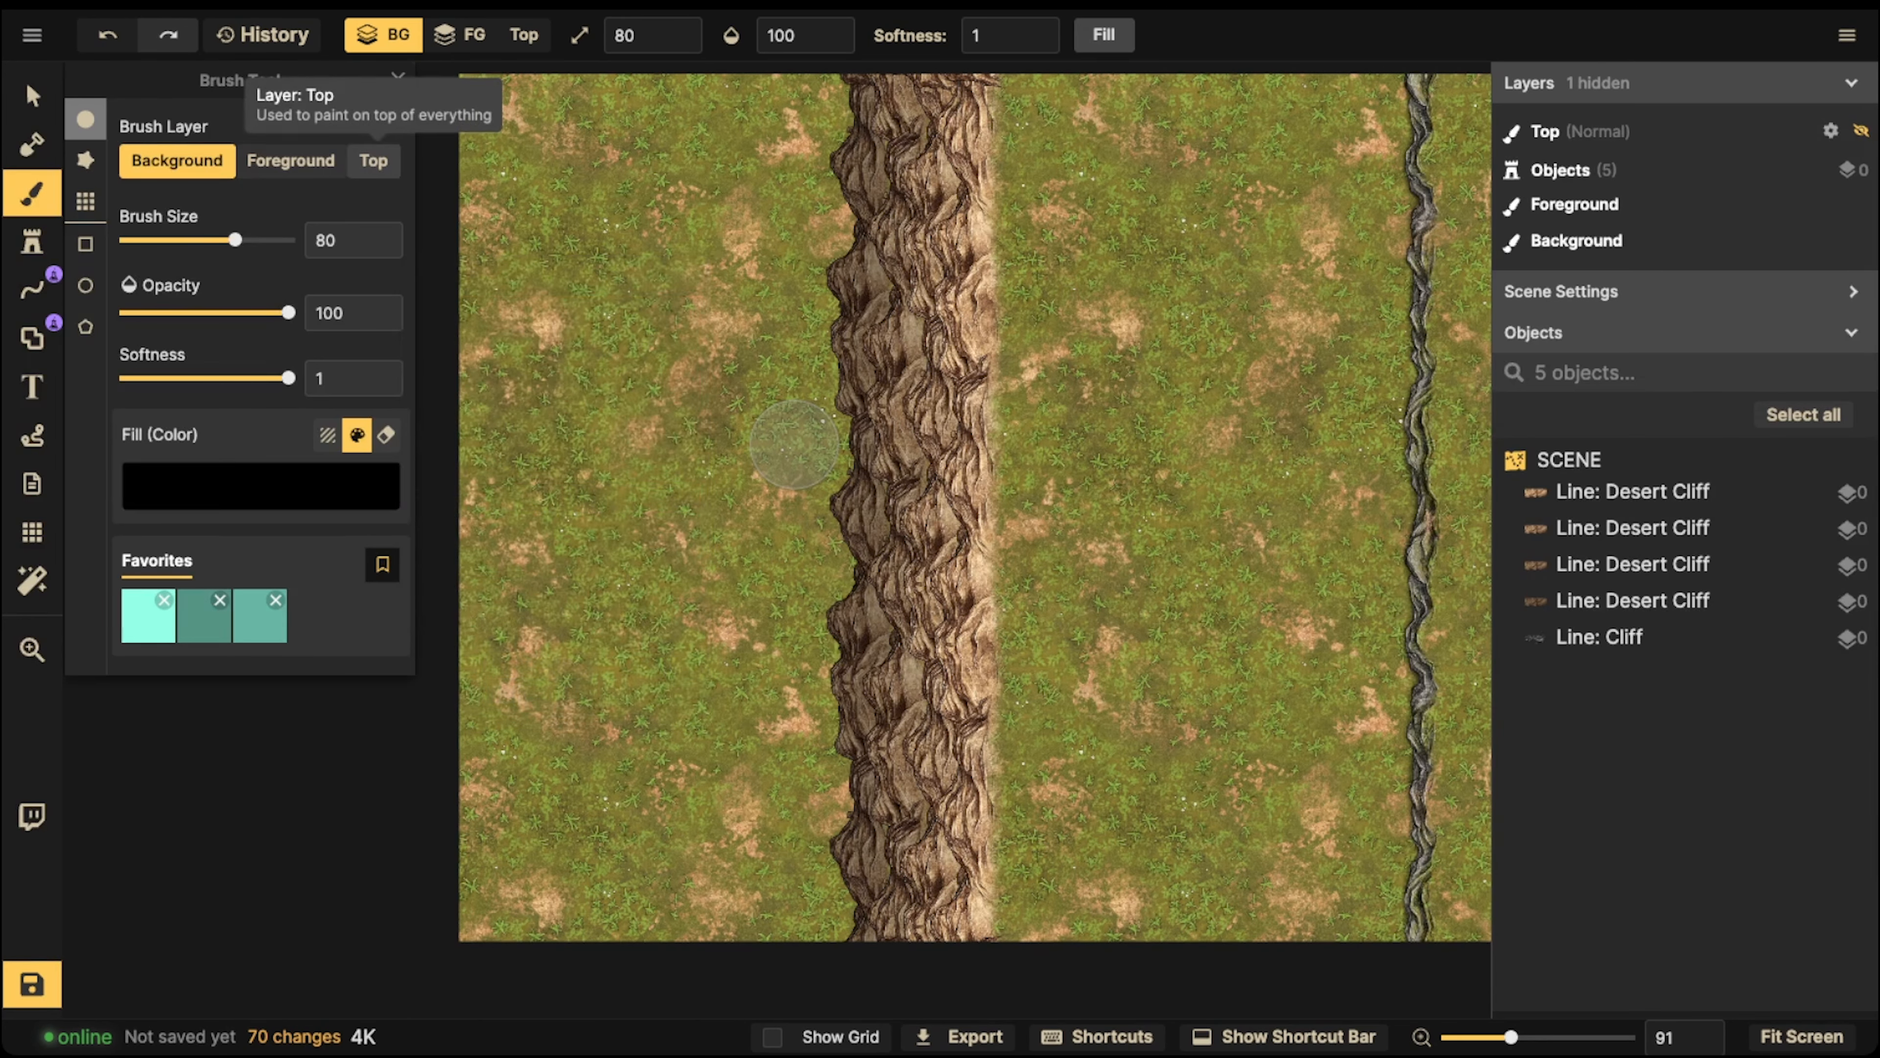
left_click(373, 160)
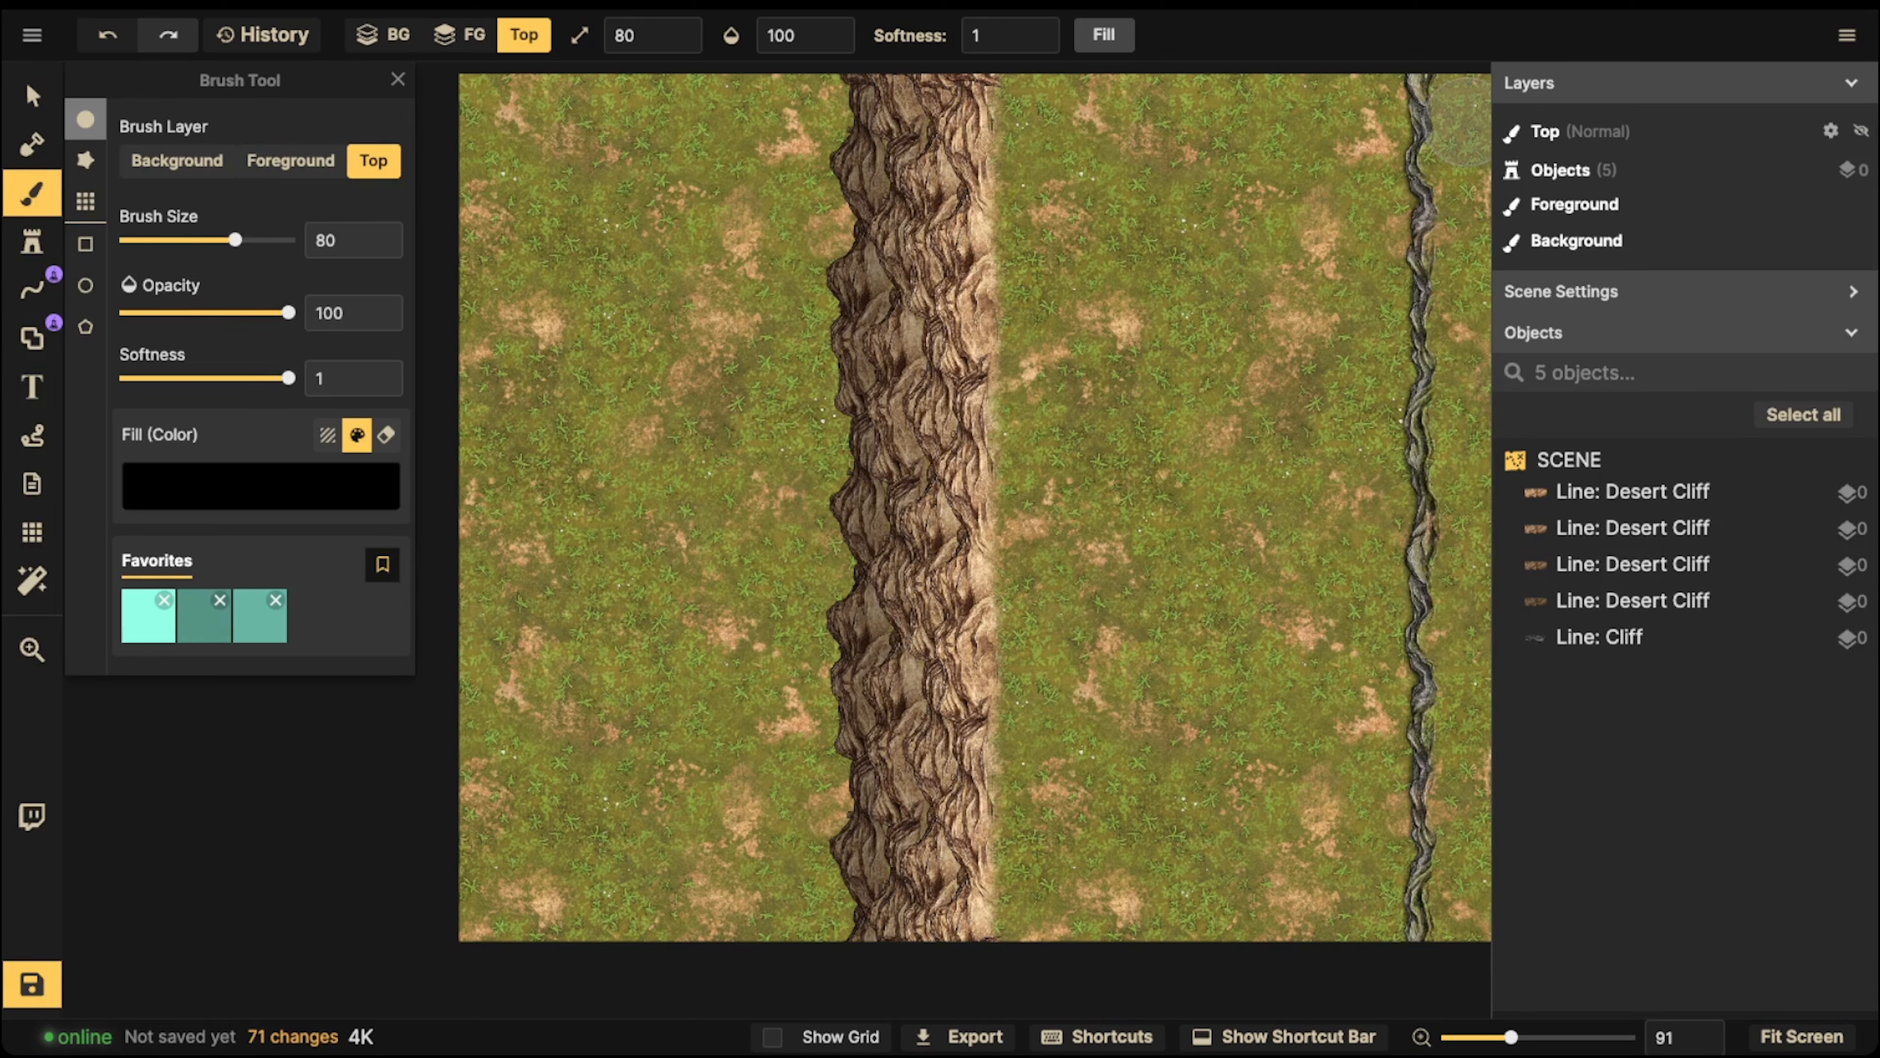
Set the Top layer's blend mode to Overlay
left_click(1831, 131)
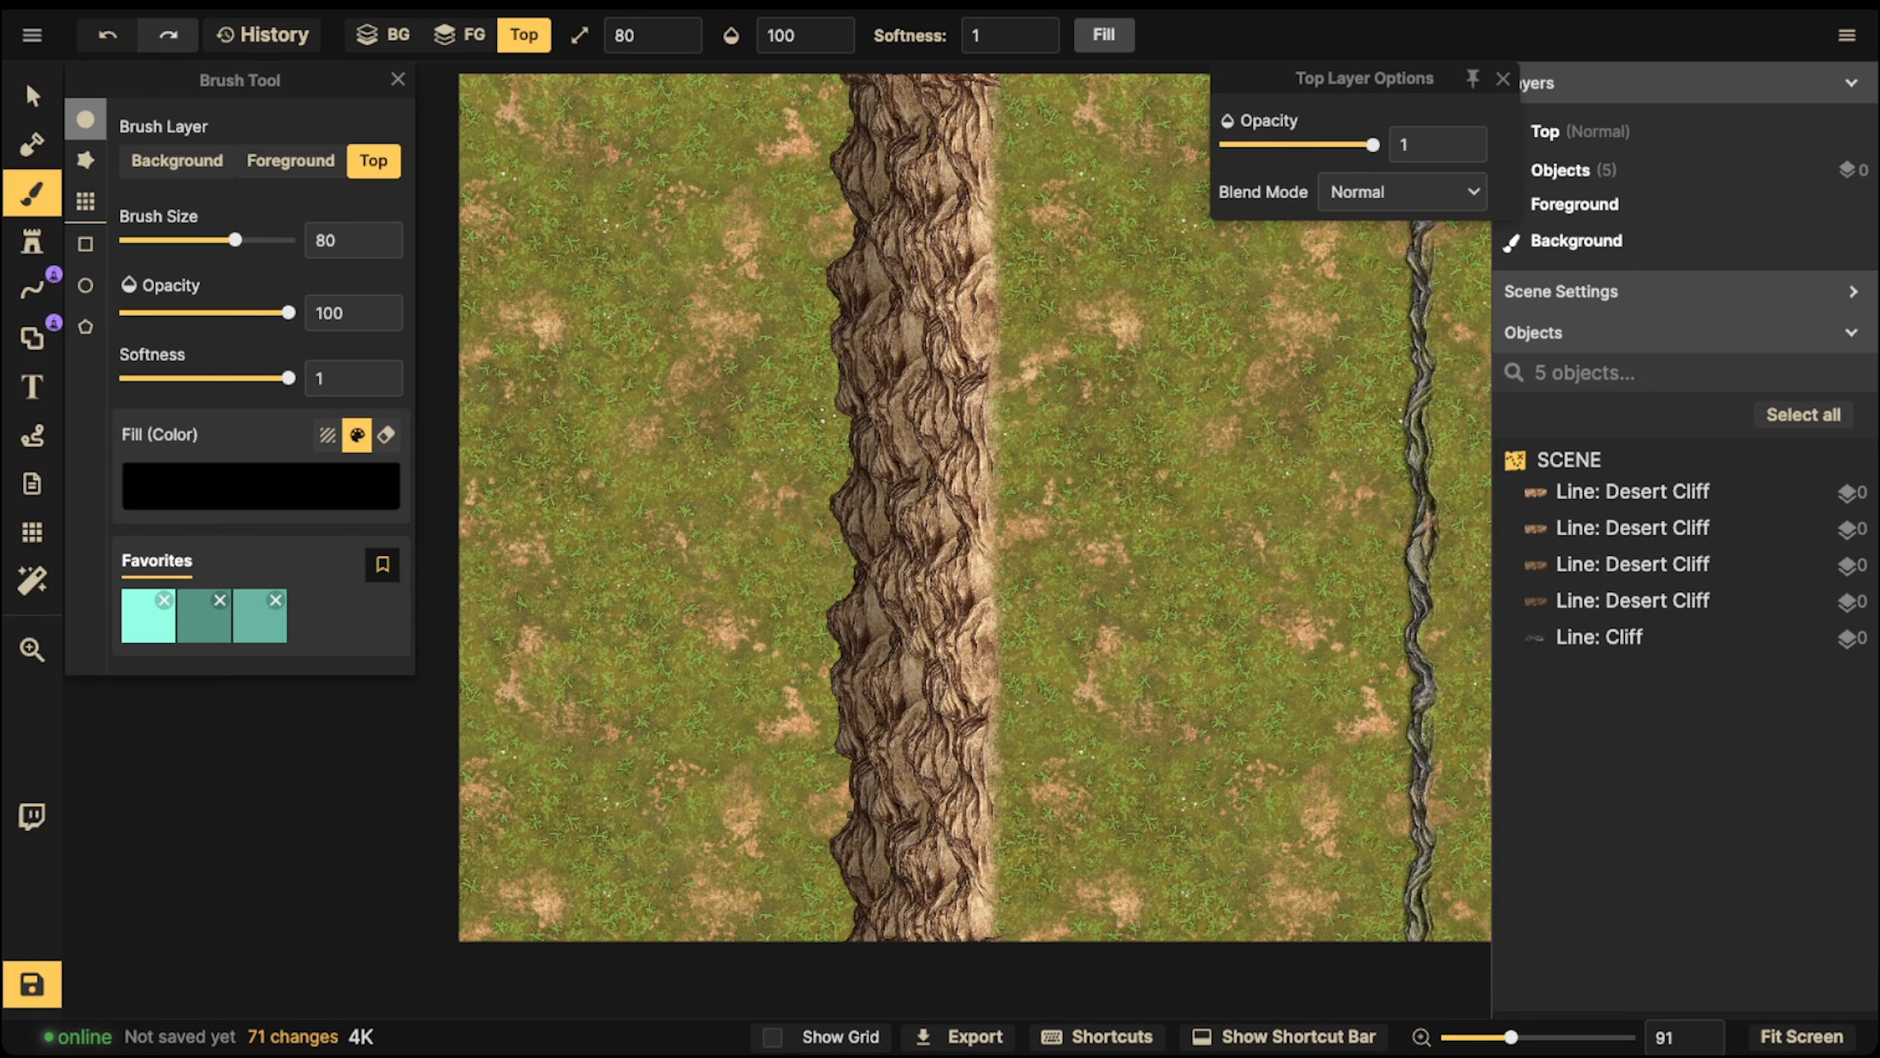
left_click(1401, 192)
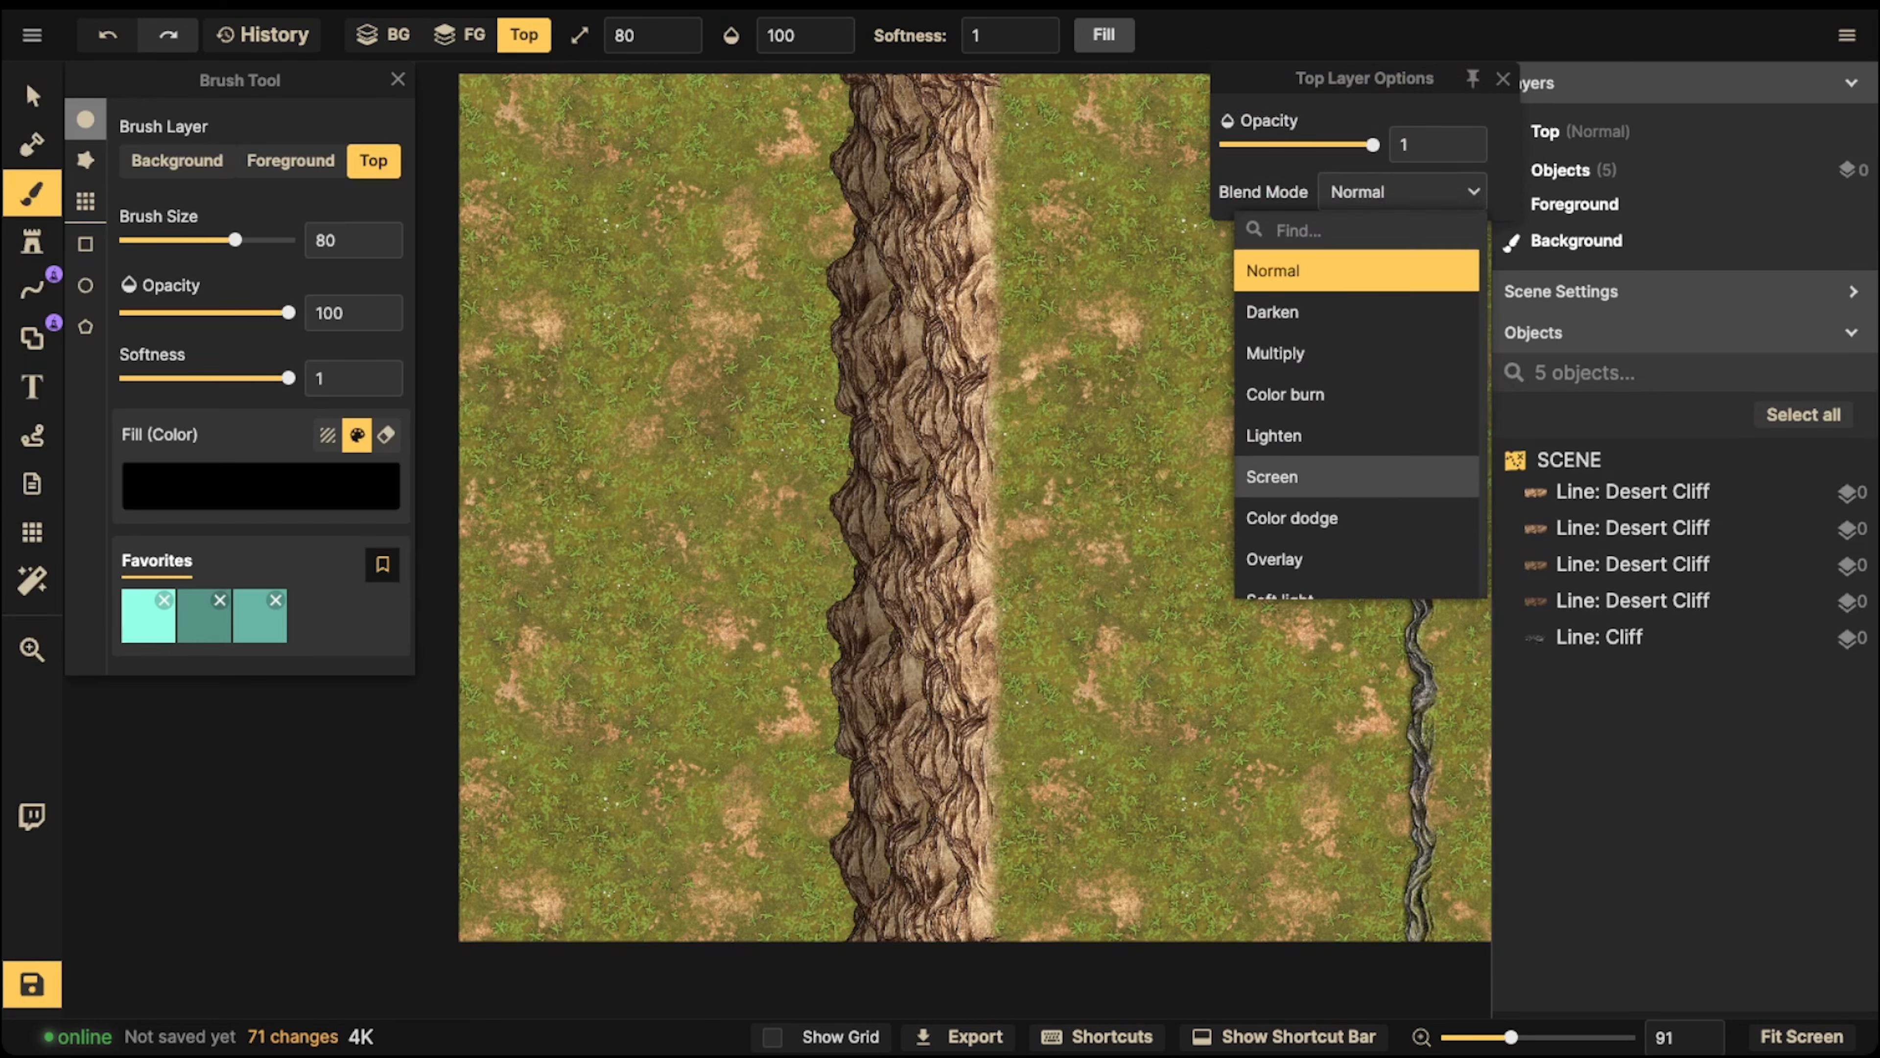
left_click(1275, 559)
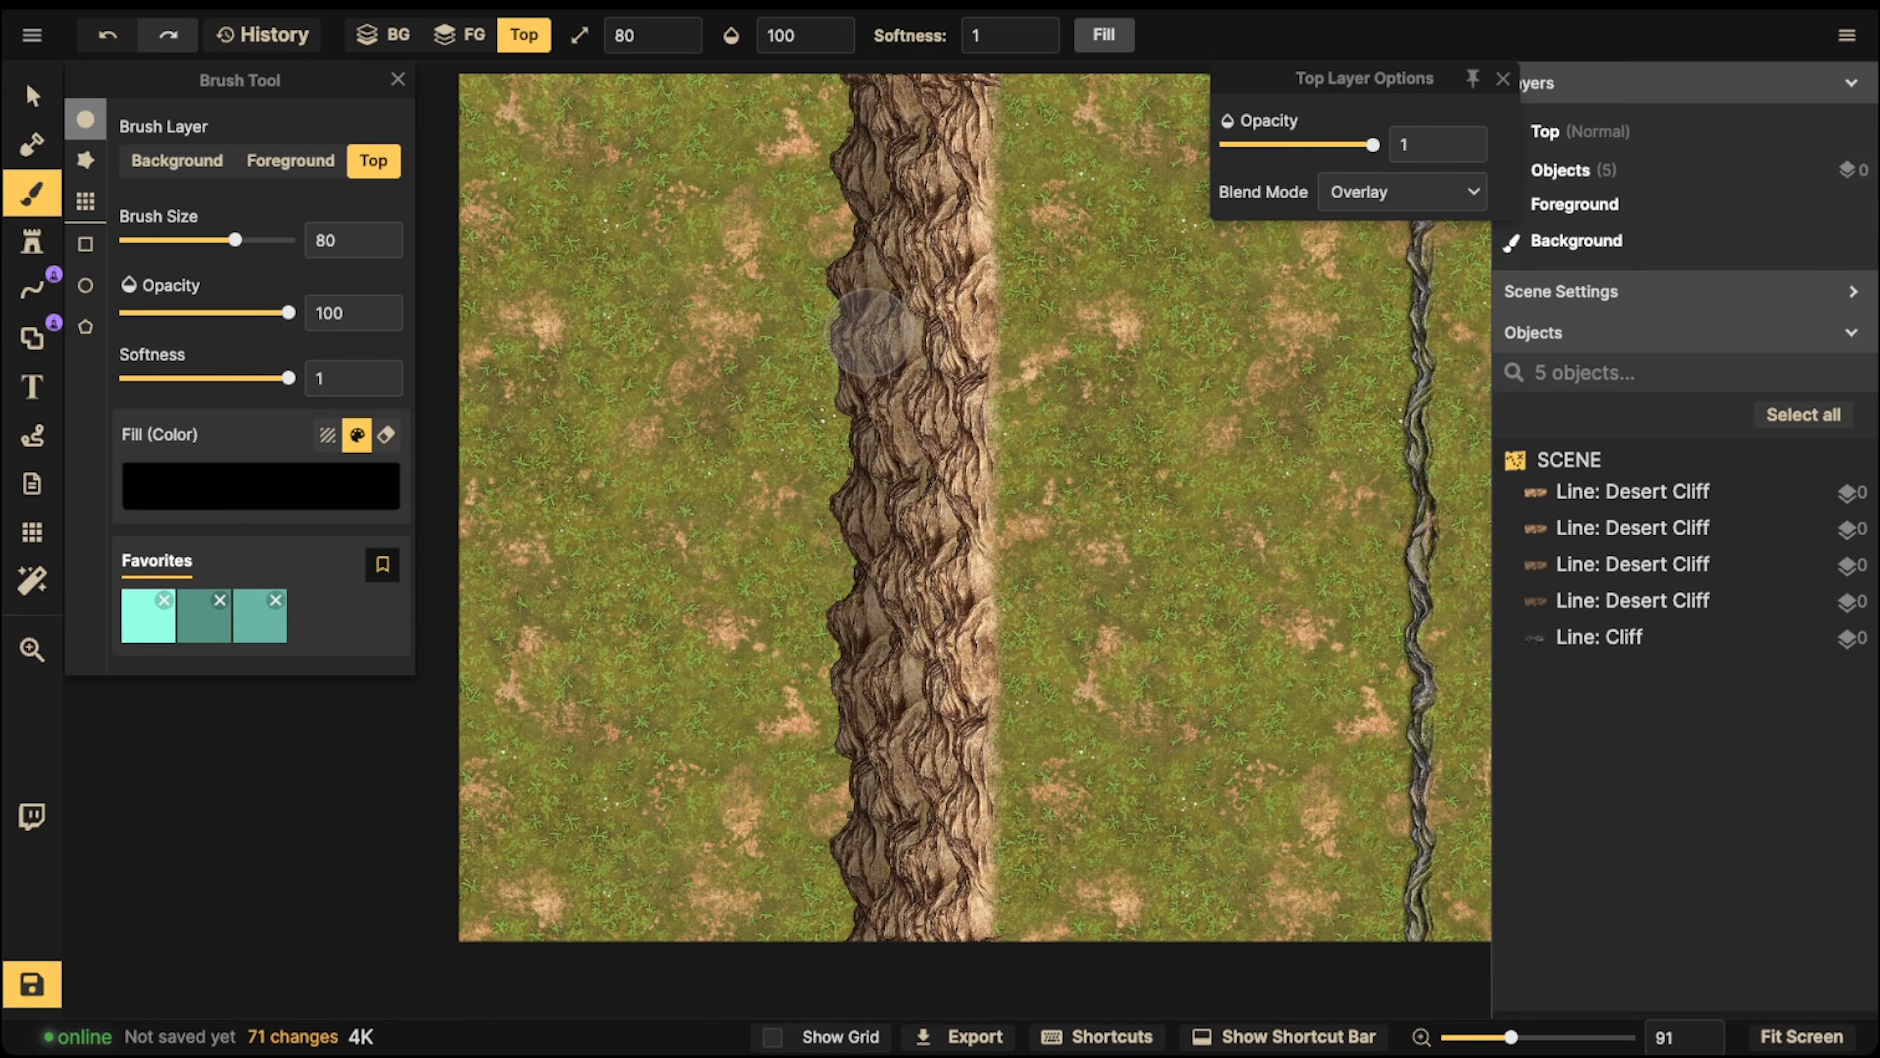
left_click(1503, 78)
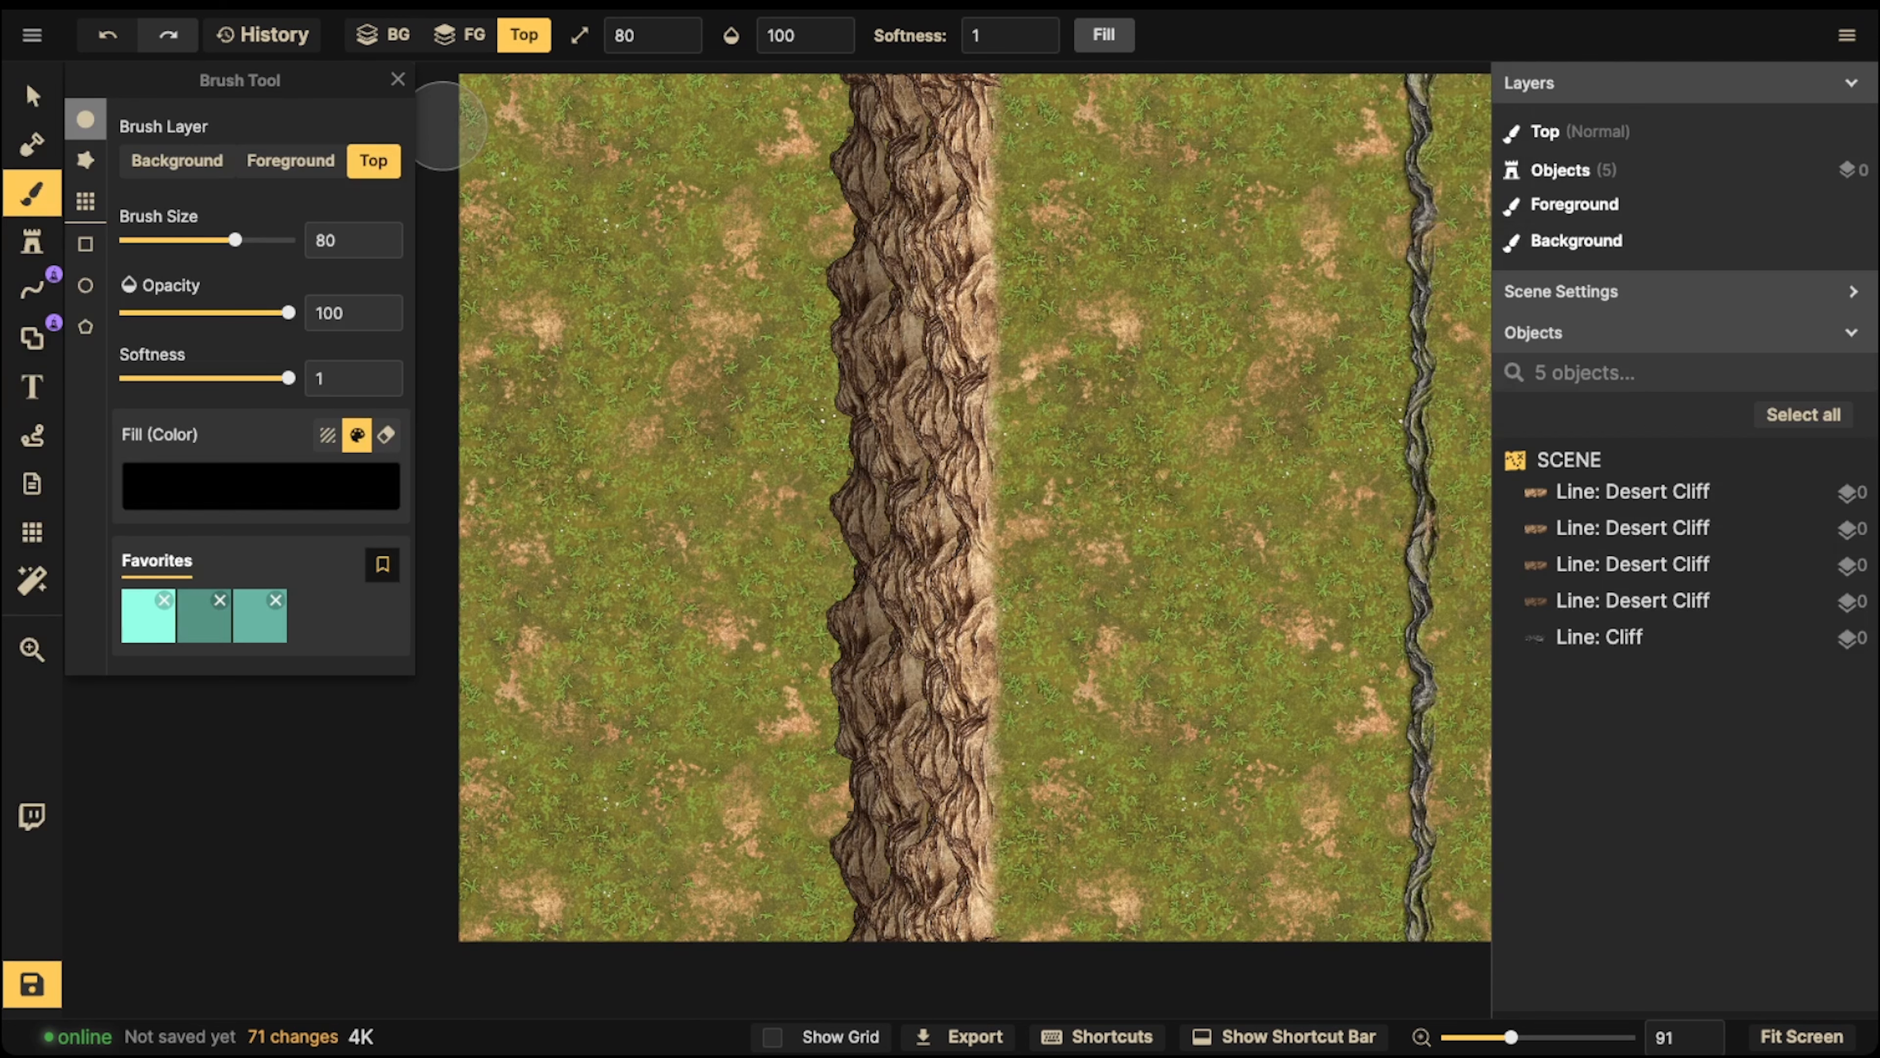
Set the brush opacity to 30 and the brush size to 170
left_click_drag(289, 313, 175, 312)
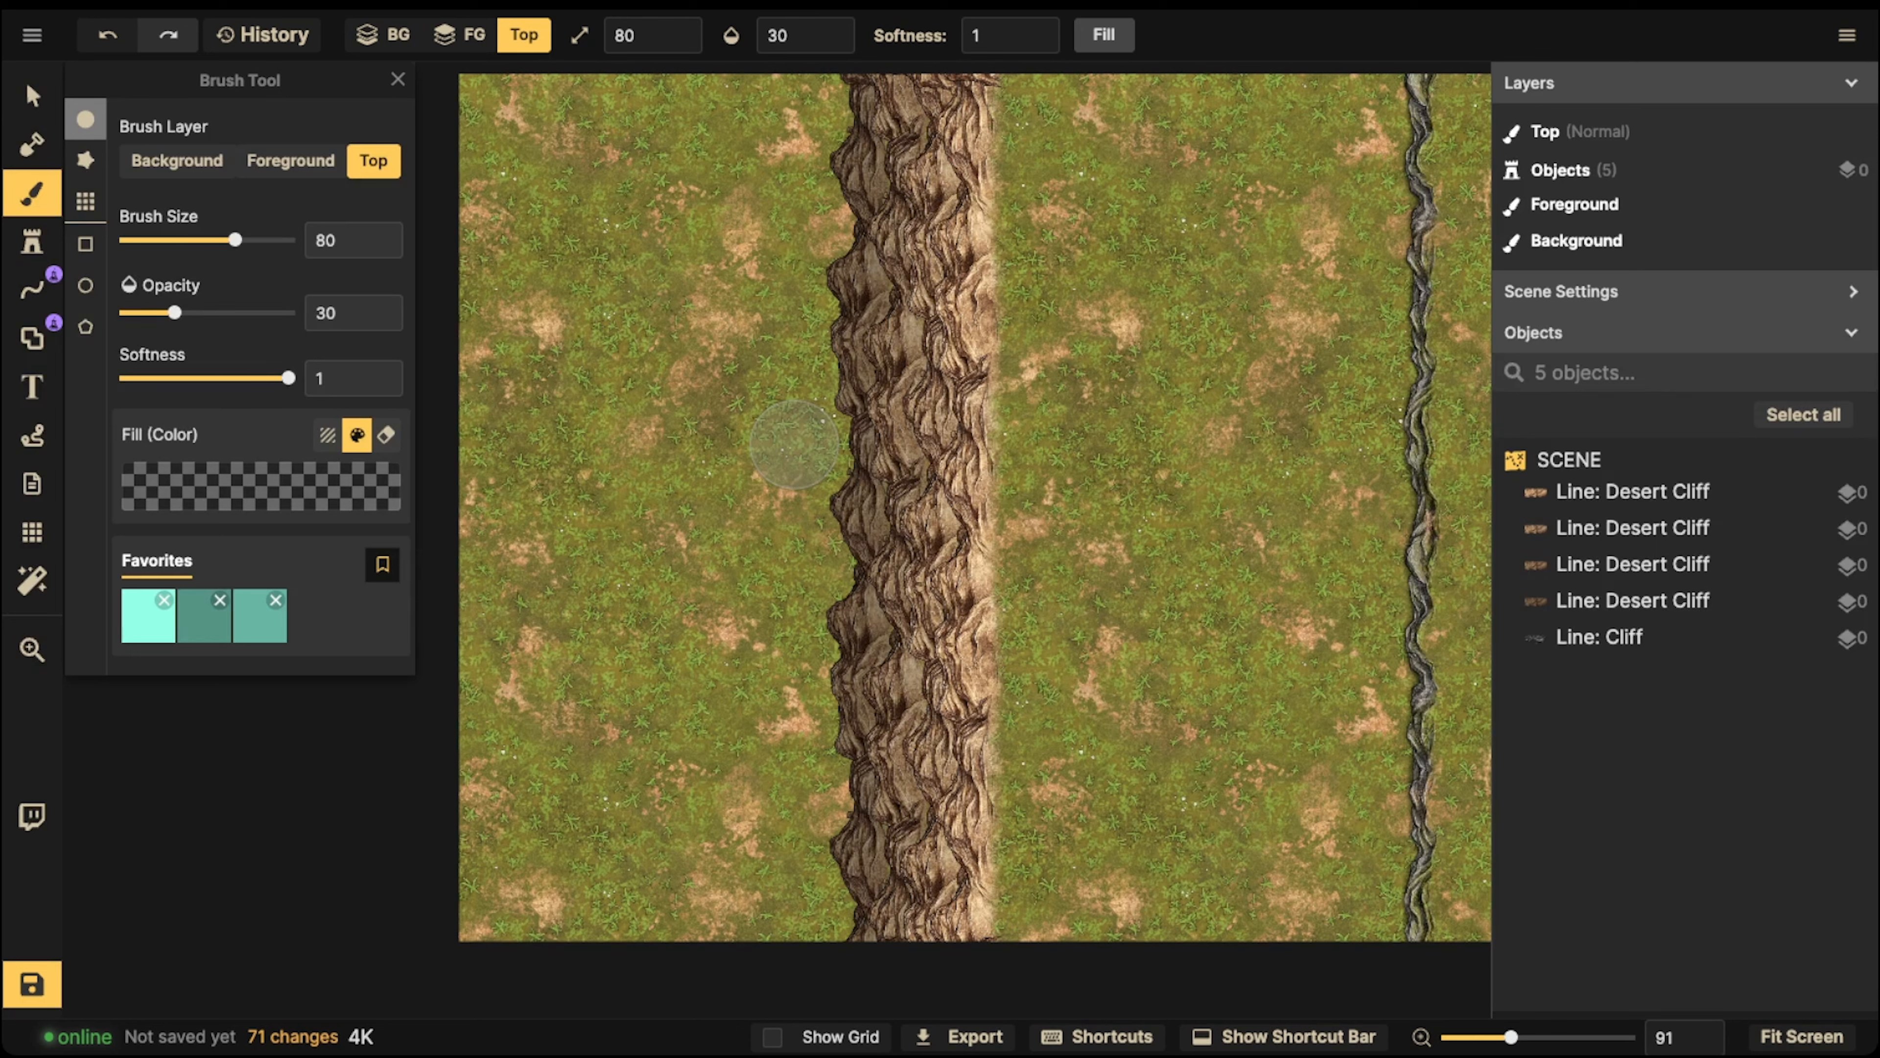
key("bracketright")
key("bracketright")
key("bracketright")
key("bracketright")
key("bracketright")
key("bracketright")
key("bracketright")
key("bracketright")
key("bracketright")
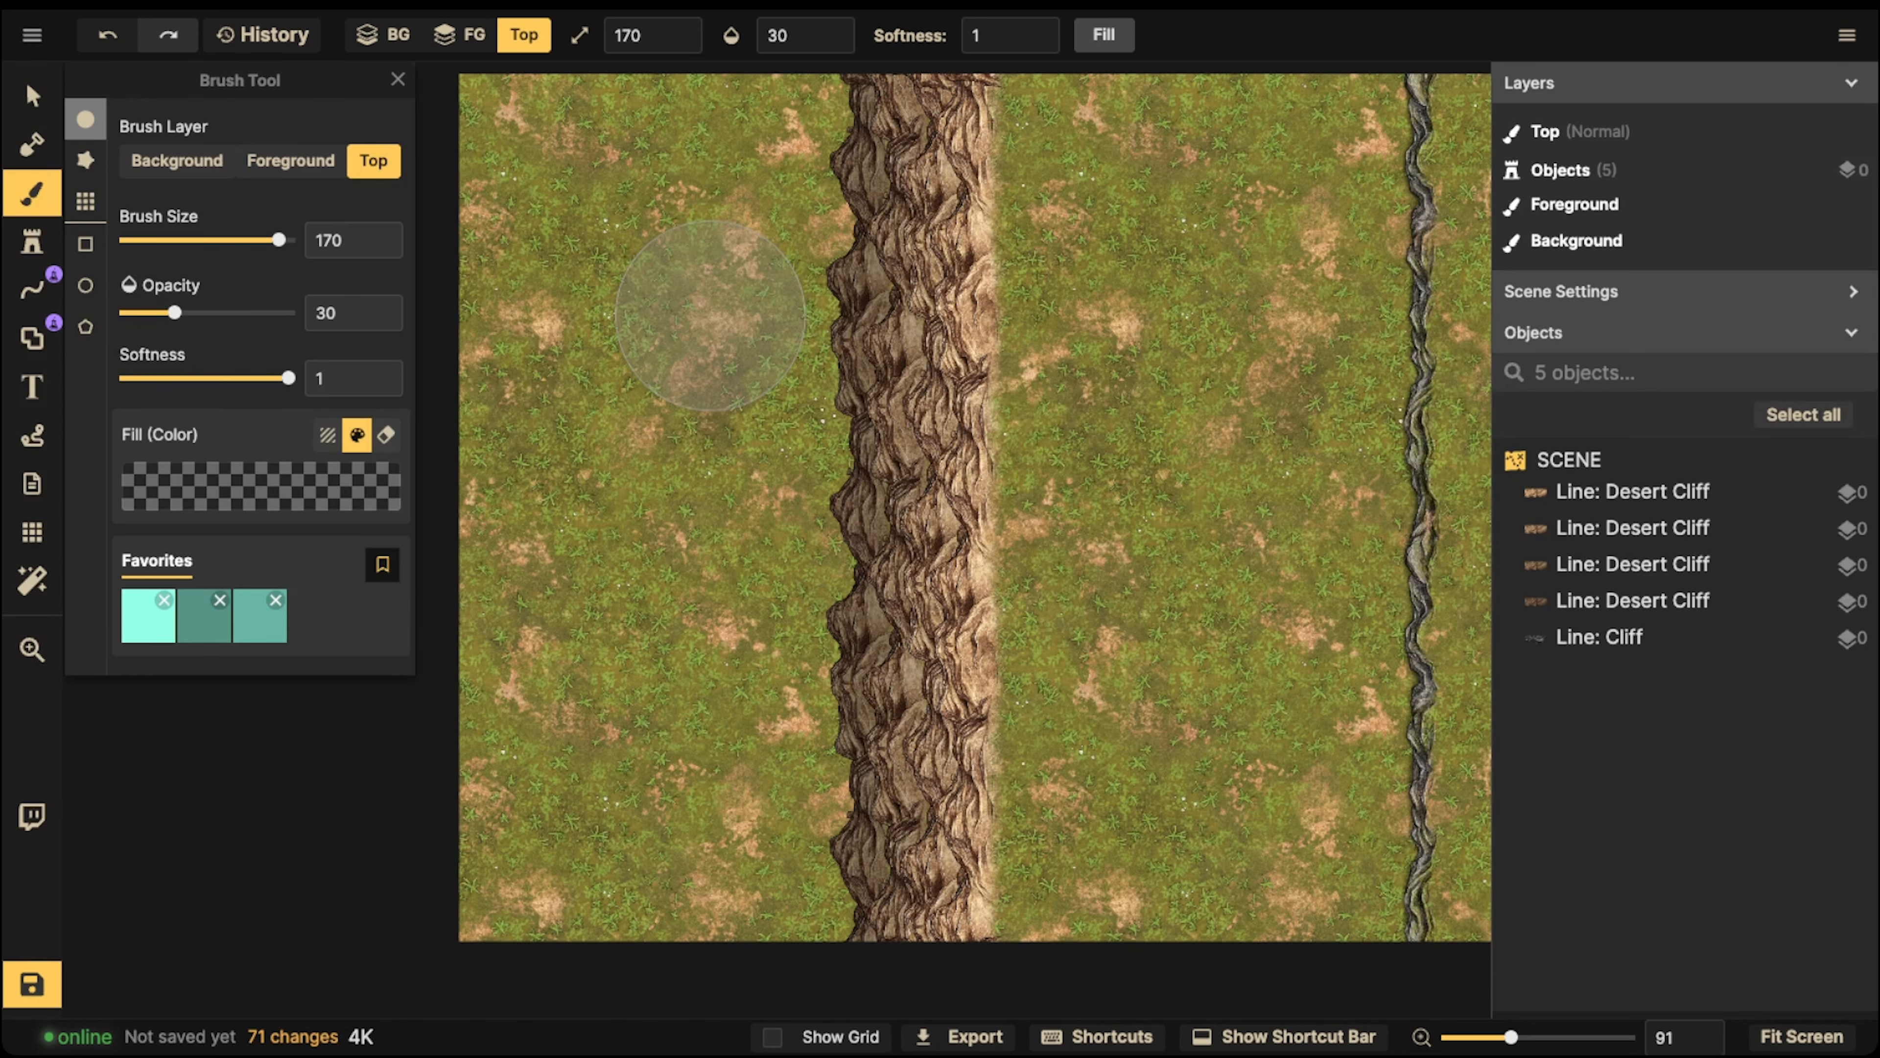
Paint a broad soft black shadow along the full left edge of the Desert Cliff
scroll(733, 445, "down", 3)
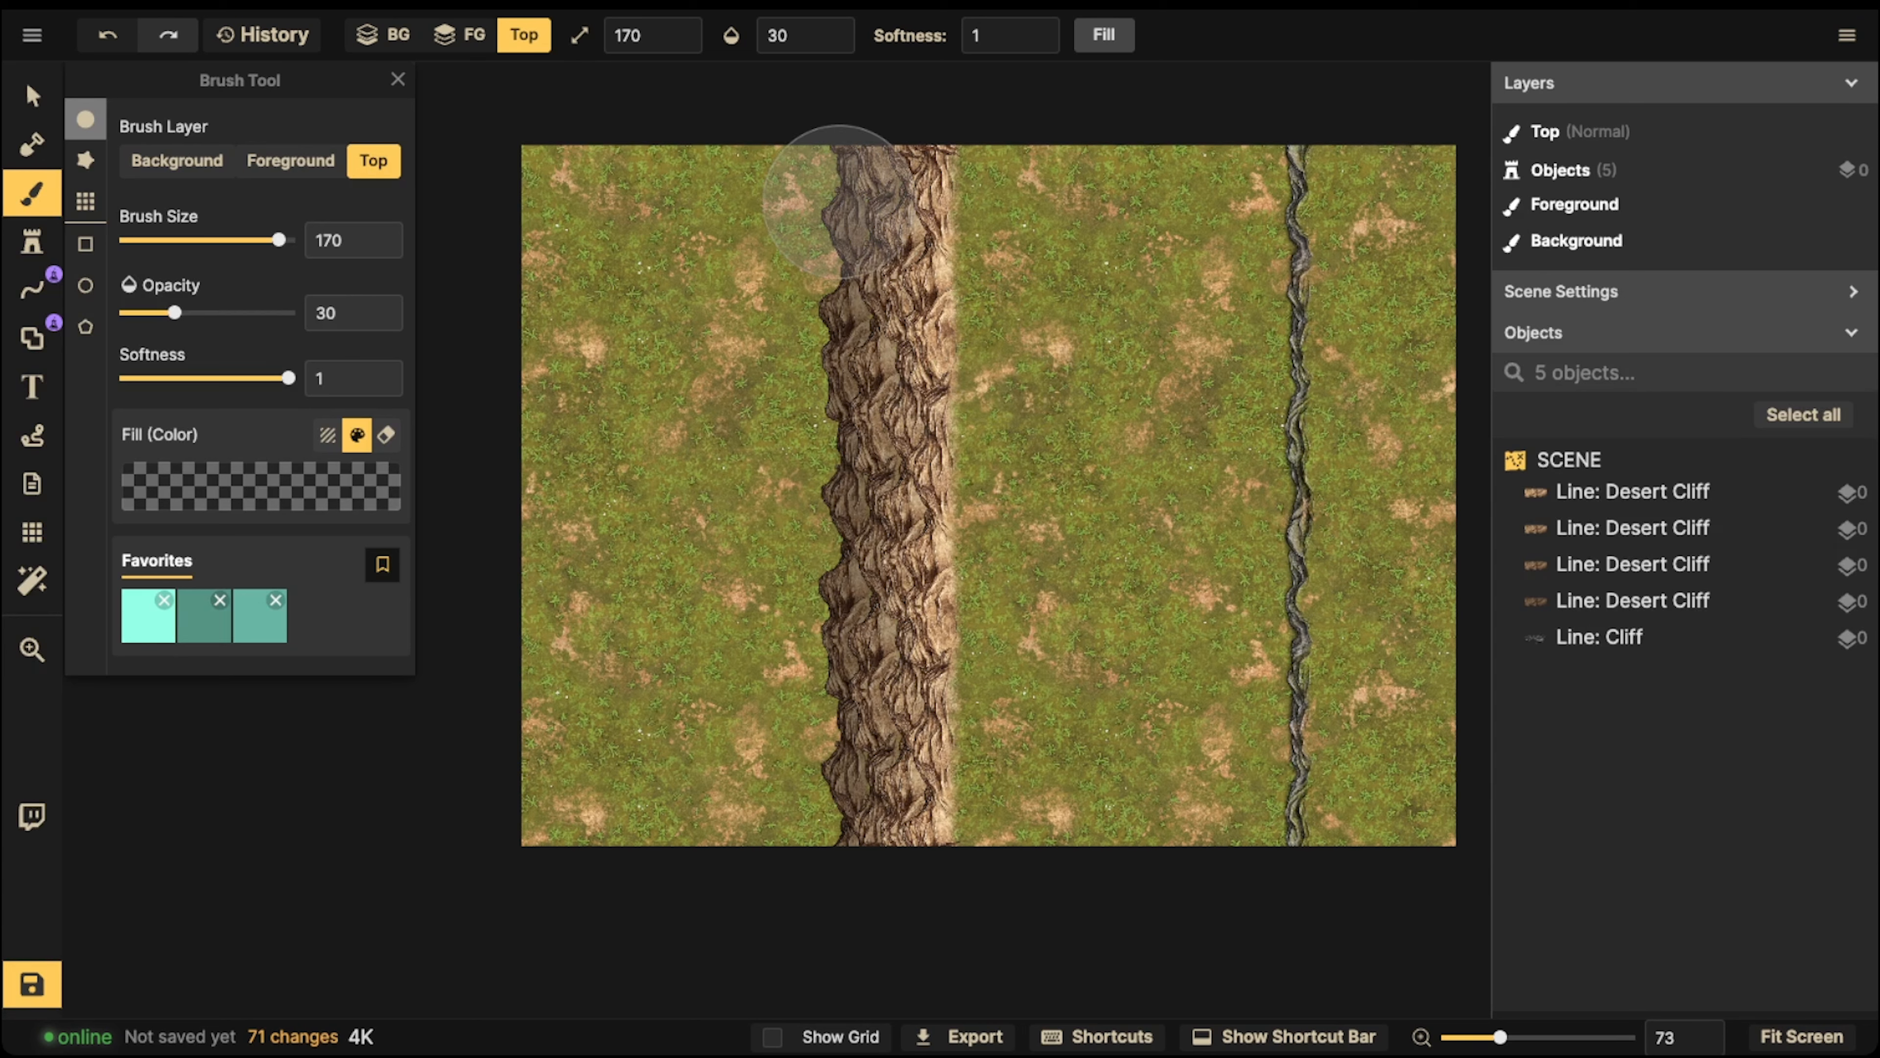
mouse_move(845, 175)
left_mouse_down()
mouse_move(837, 656)
mouse_move(703, 237)
mouse_move(681, 763)
mouse_move(572, 796)
left_mouse_up()
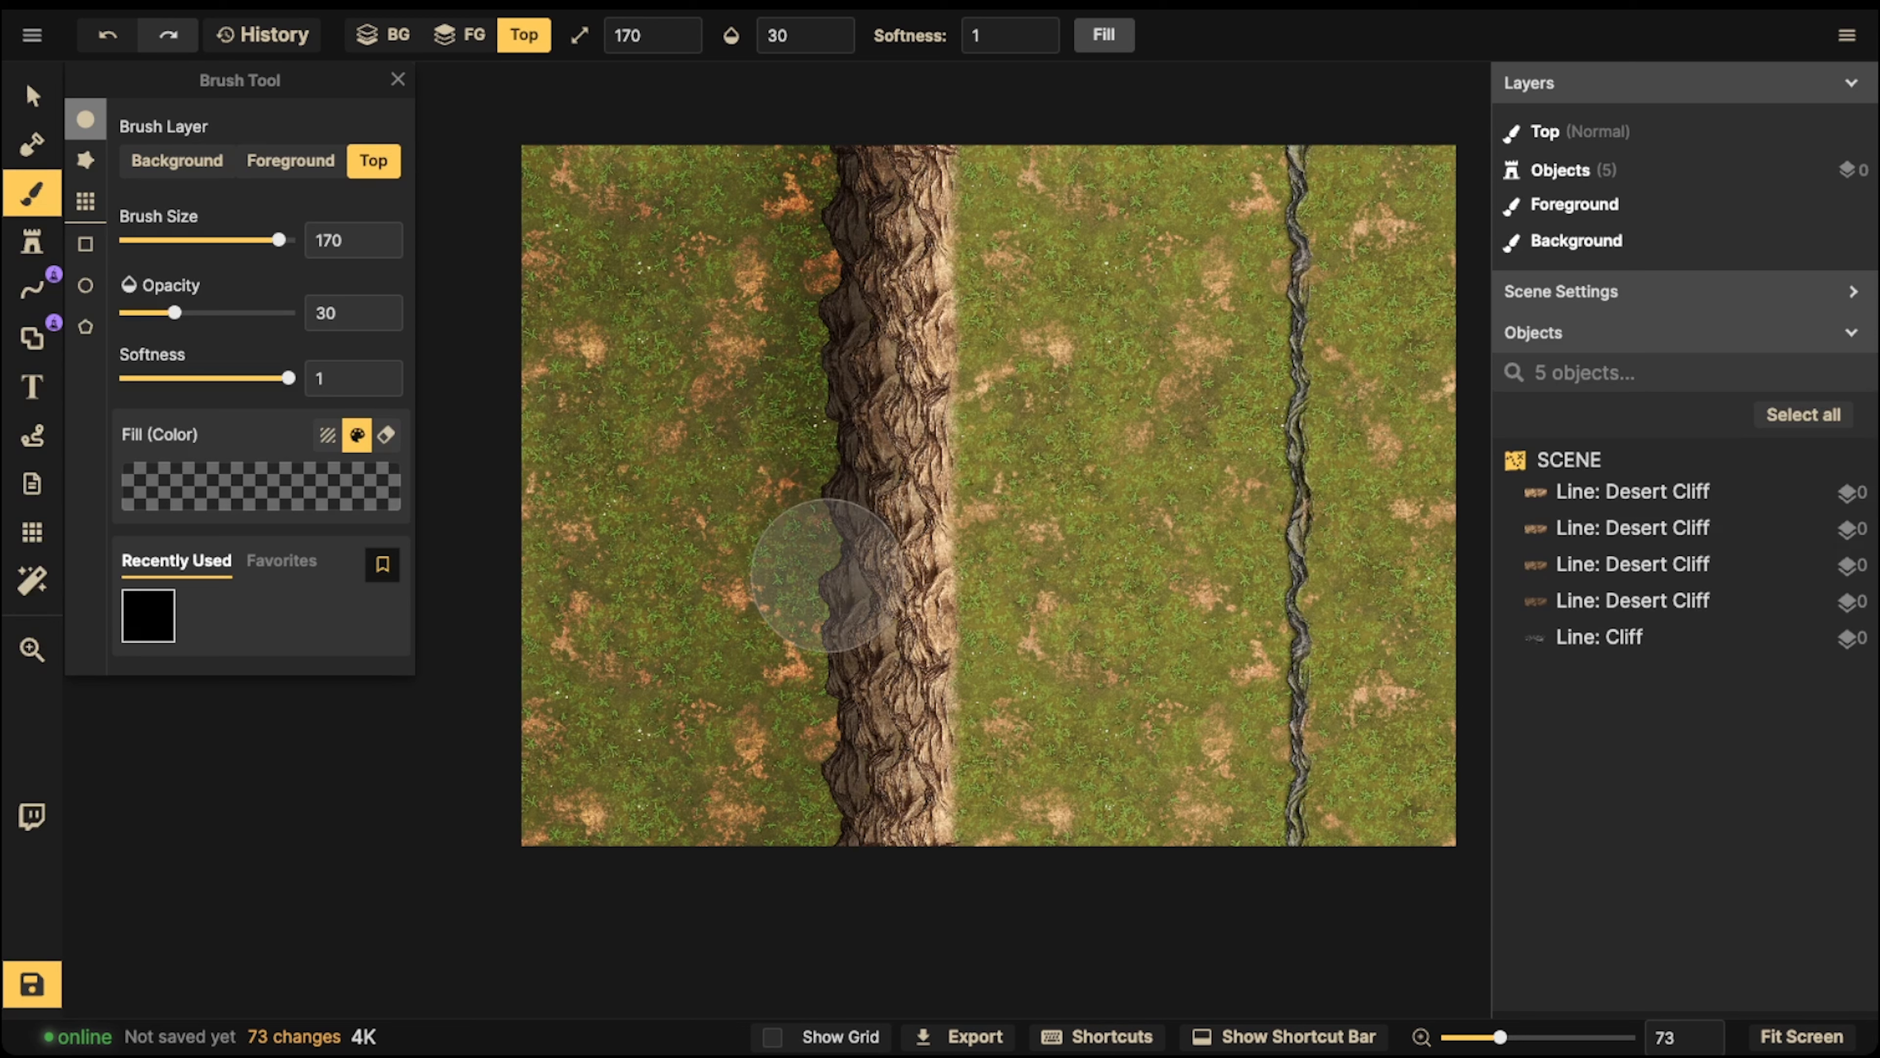
left_click_drag(822, 691, 829, 120)
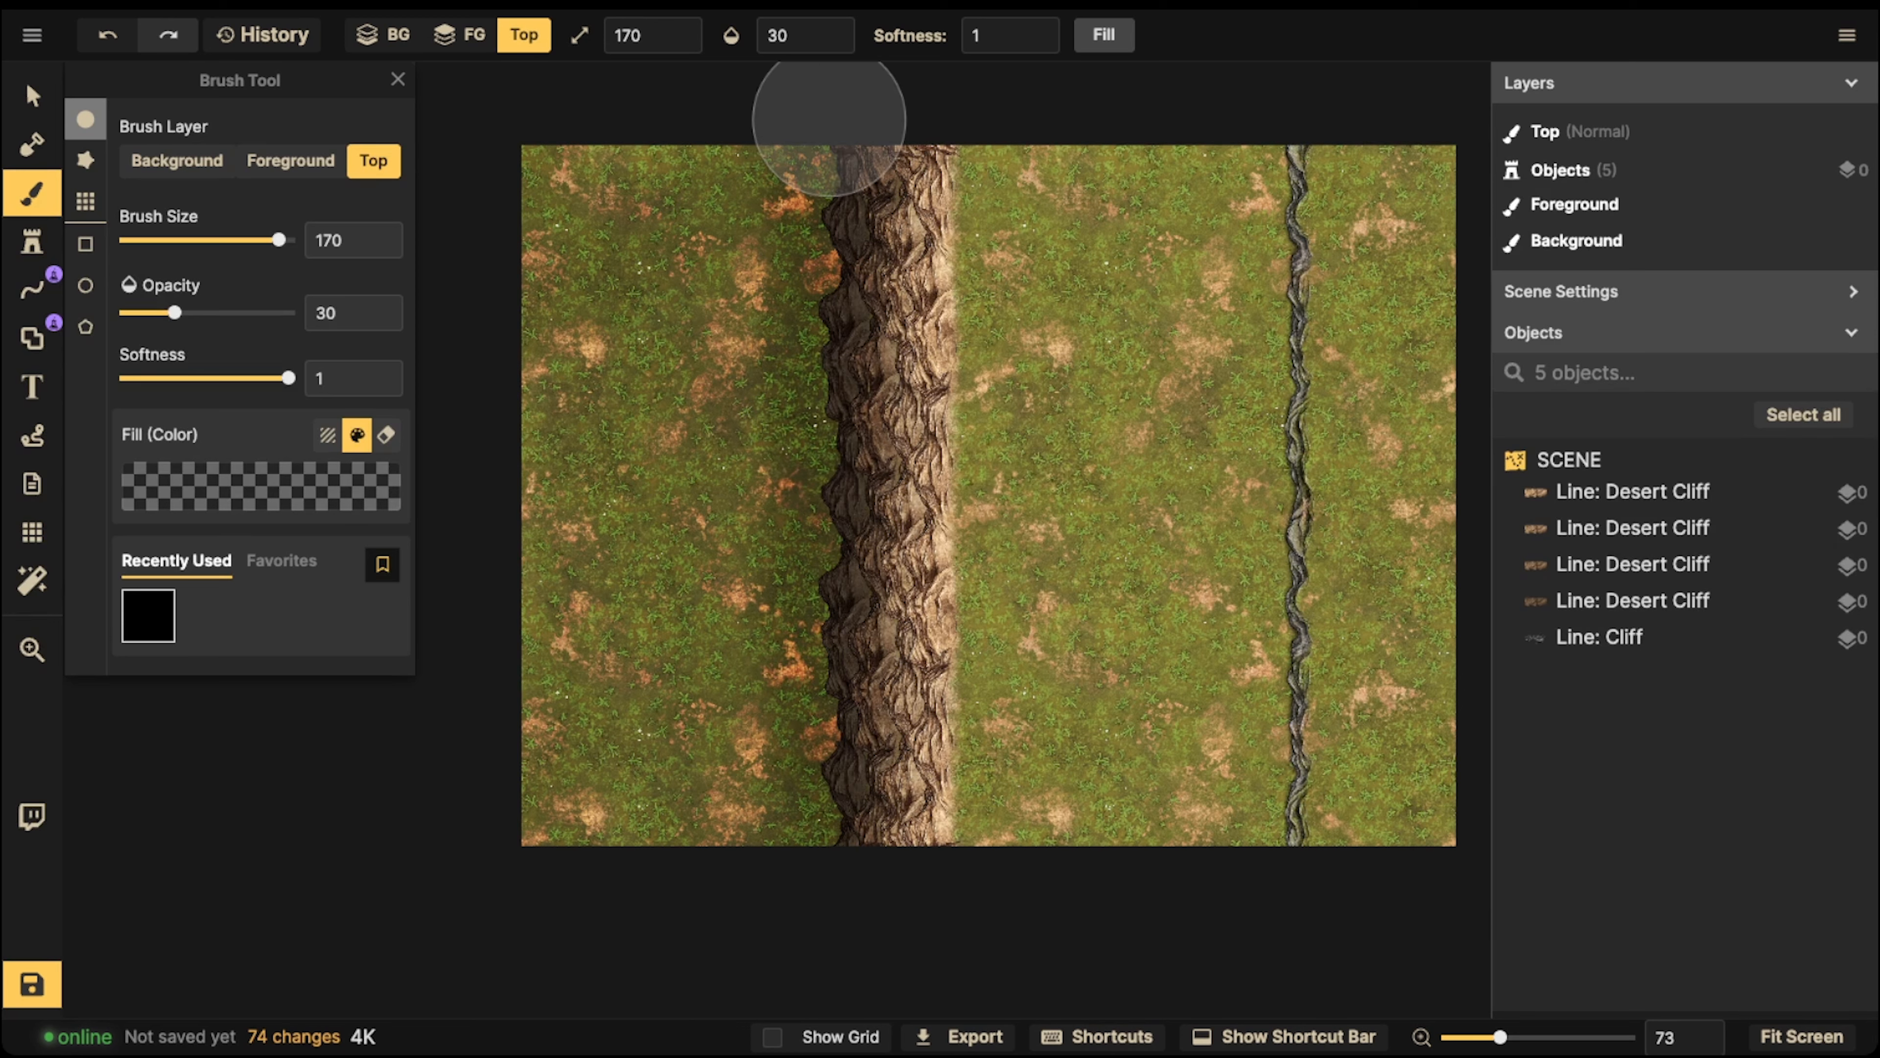
Reduce the brush size to 50 and paint a narrower, darker shadow along the cliff's left edge
key("bracketleft")
key("bracketleft")
key("bracketleft")
key("bracketleft")
key("bracketleft")
key("bracketleft")
key("bracketleft")
key("bracketleft")
key("bracketleft")
key("bracketleft")
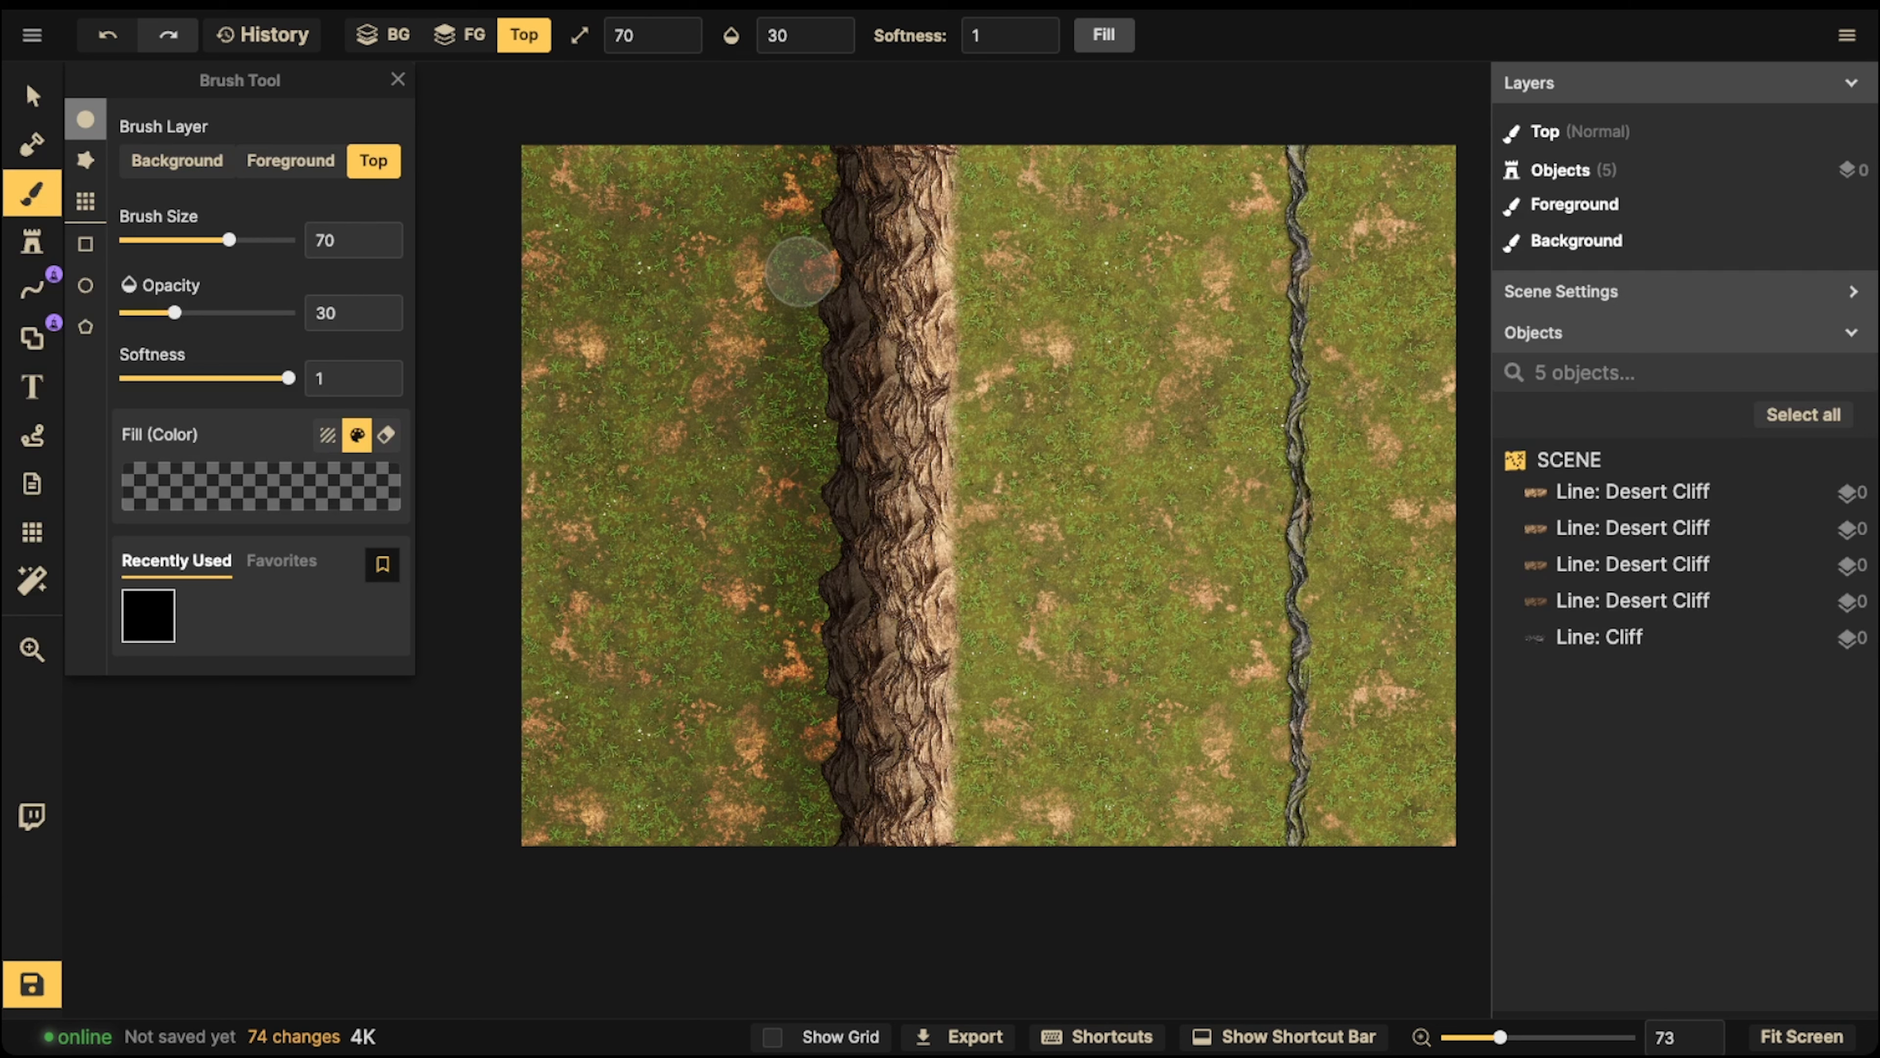
key("bracketleft")
key("bracketleft")
key("bracketleft")
key("bracketright")
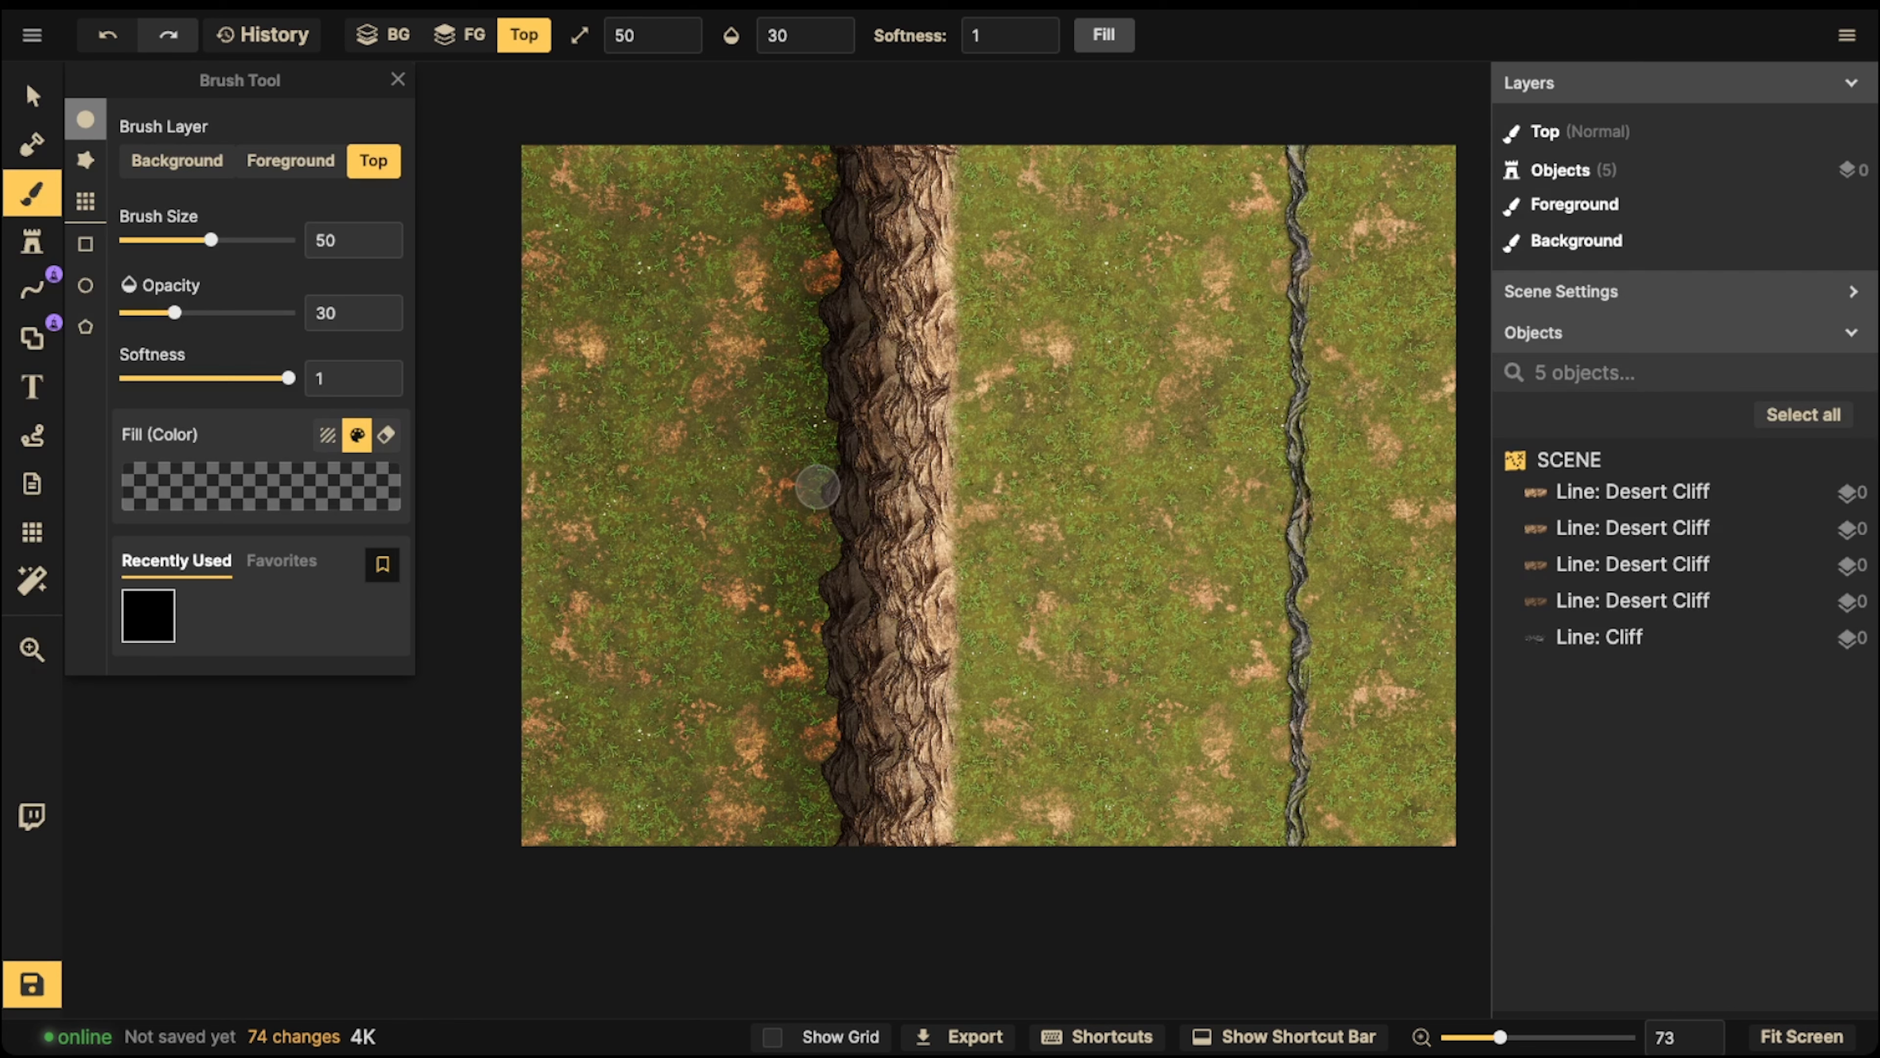
mouse_move(827, 703)
left_mouse_down()
mouse_move(858, 839)
mouse_move(809, 620)
left_mouse_up()
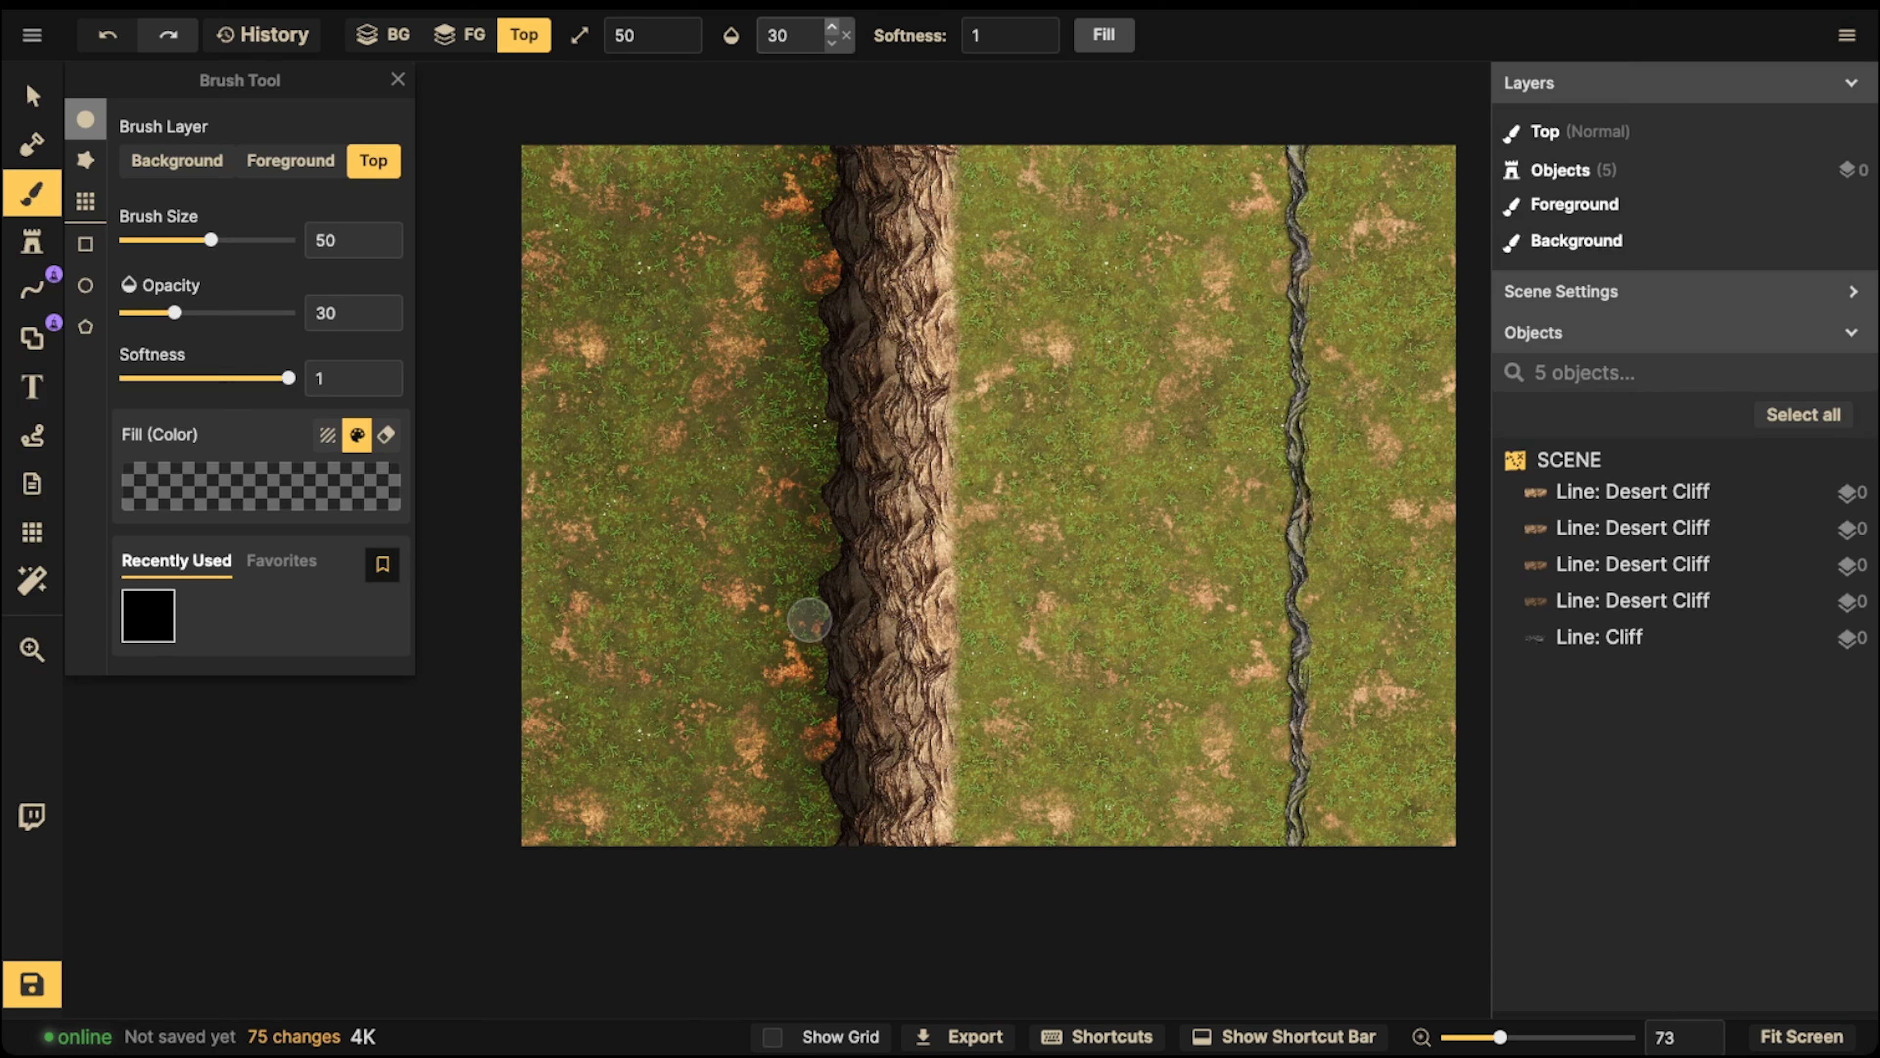
Raise the brush opacity to 45 and paint another shadow pass along the cliff's left edge
left_click(833, 28)
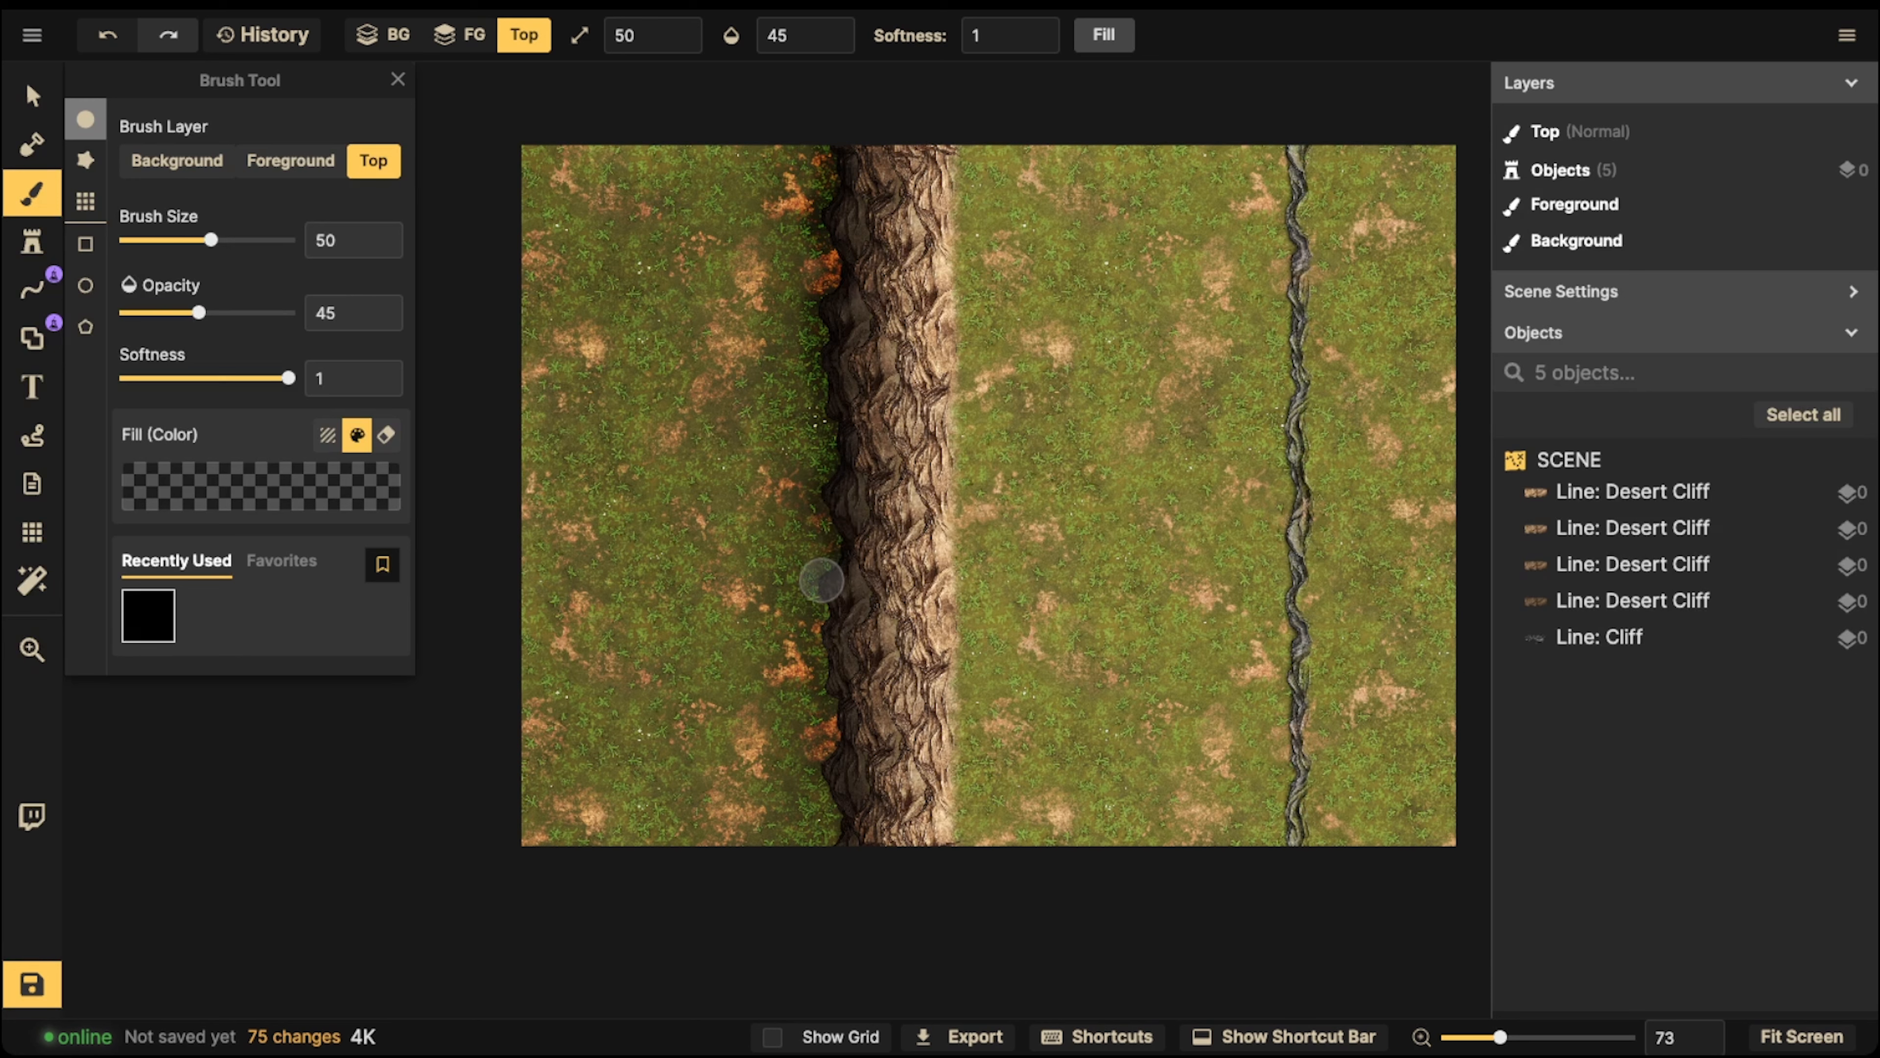
left_click_drag(841, 836, 827, 871)
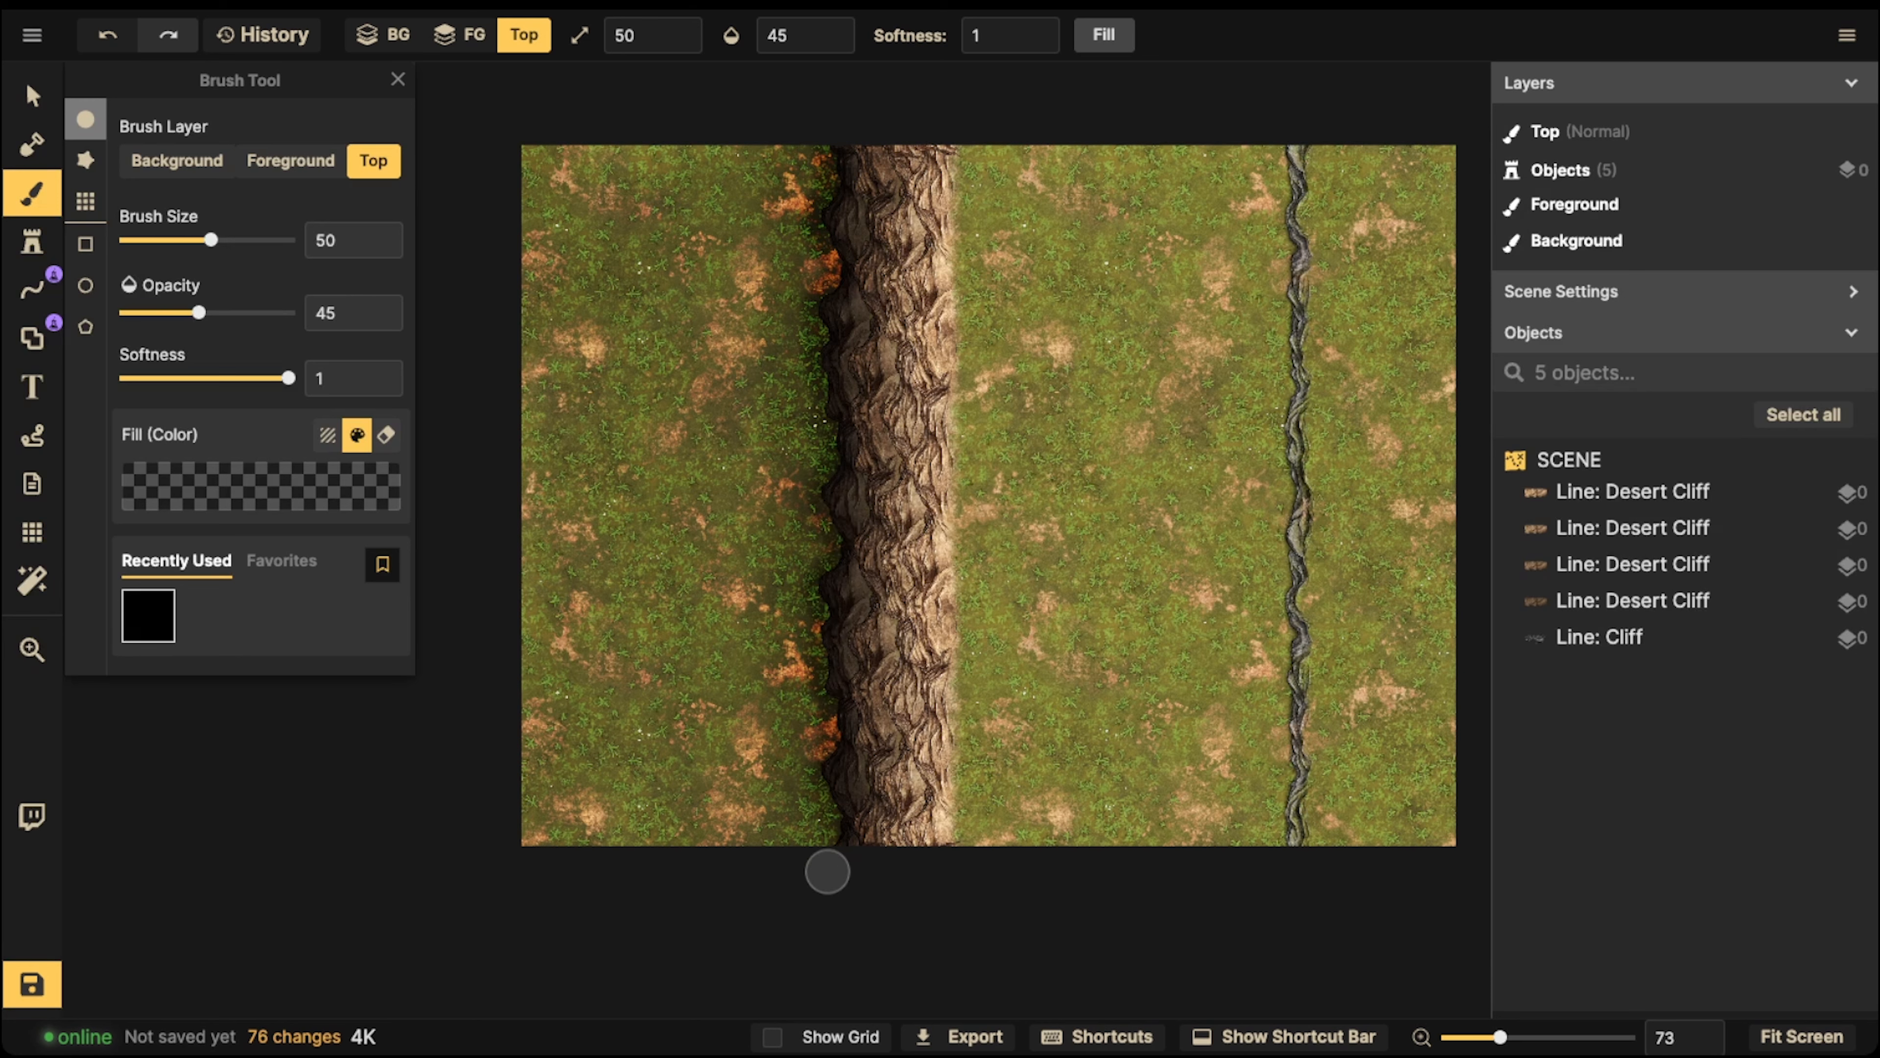